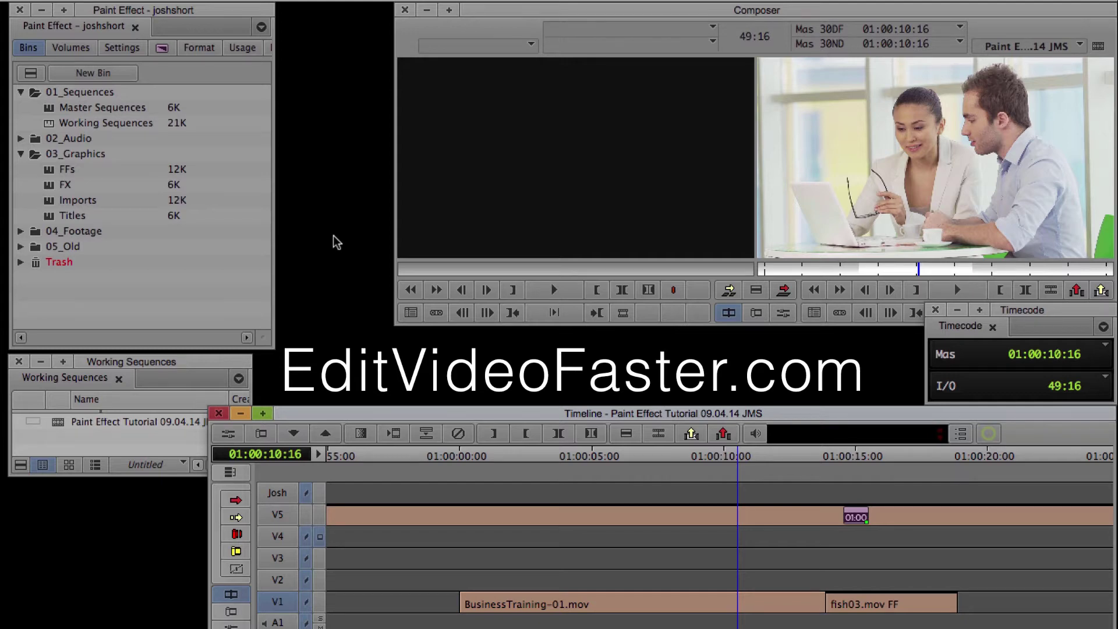
- Apply the Paint Effect to BusinessTraining-01.mov on V1 and open it for editing in Effect Mode
{"action": "key", "text": "ctrl+8"}
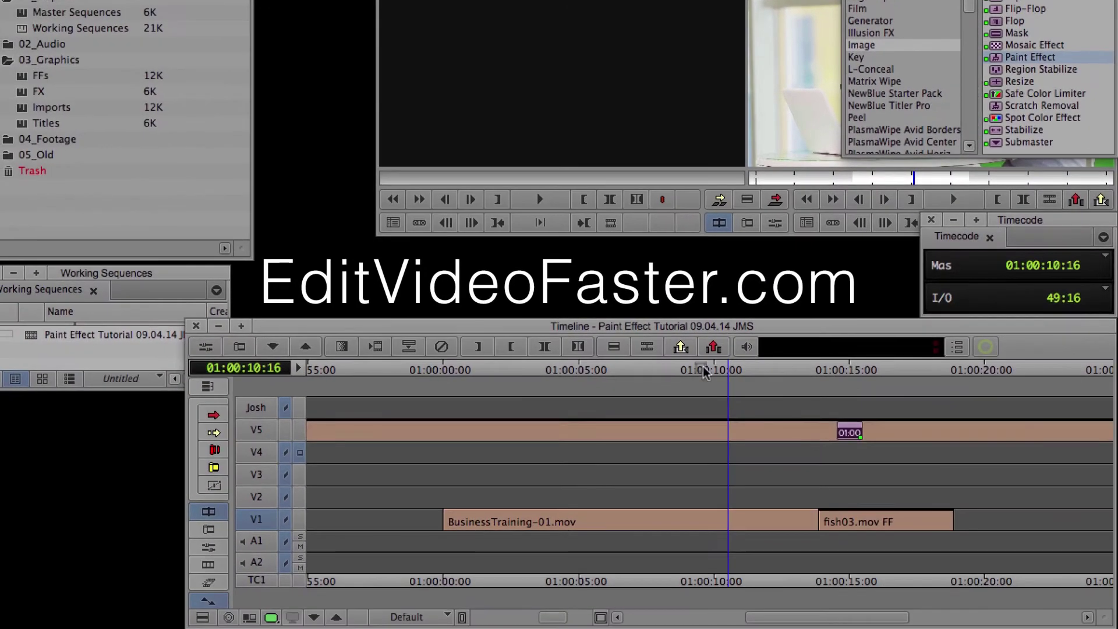
{"action": "mouse_move", "coordinate": [704, 373]}
{"action": "left_mouse_down"}
{"action": "mouse_move", "coordinate": [661, 492]}
{"action": "mouse_move", "coordinate": [664, 517]}
{"action": "left_mouse_up"}
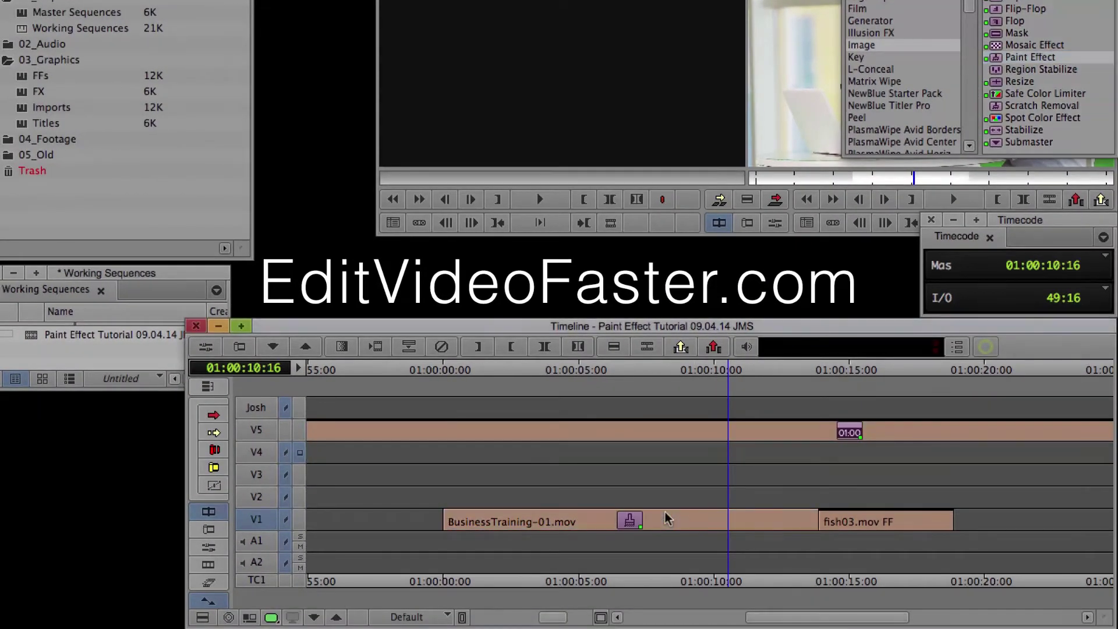
{"action": "left_click", "coordinate": [718, 236]}
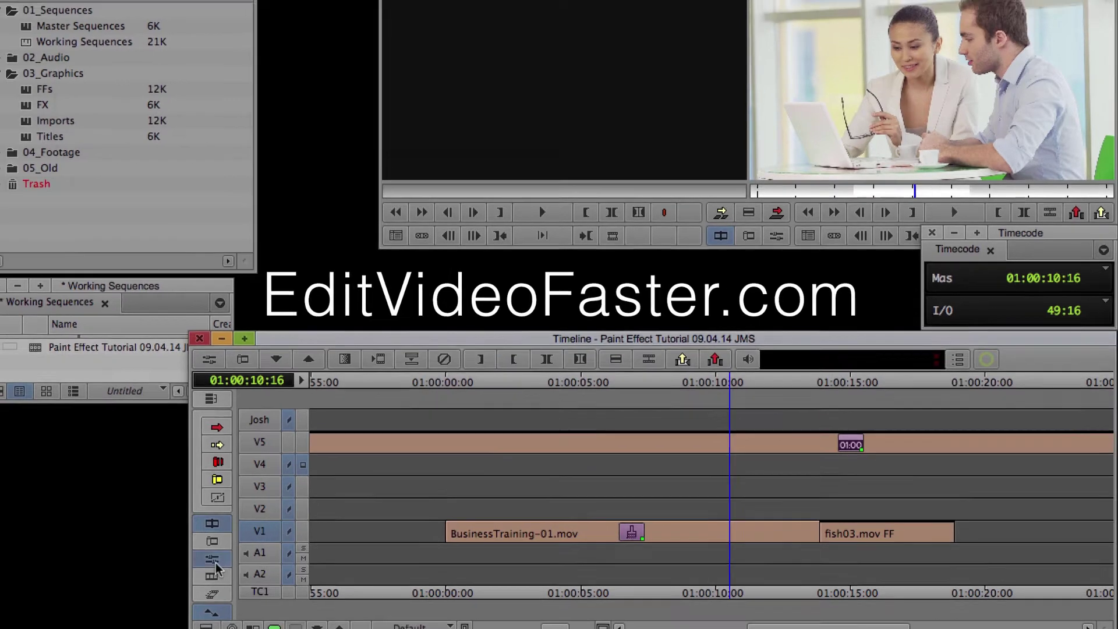
{"action": "left_click", "coordinate": [210, 549]}
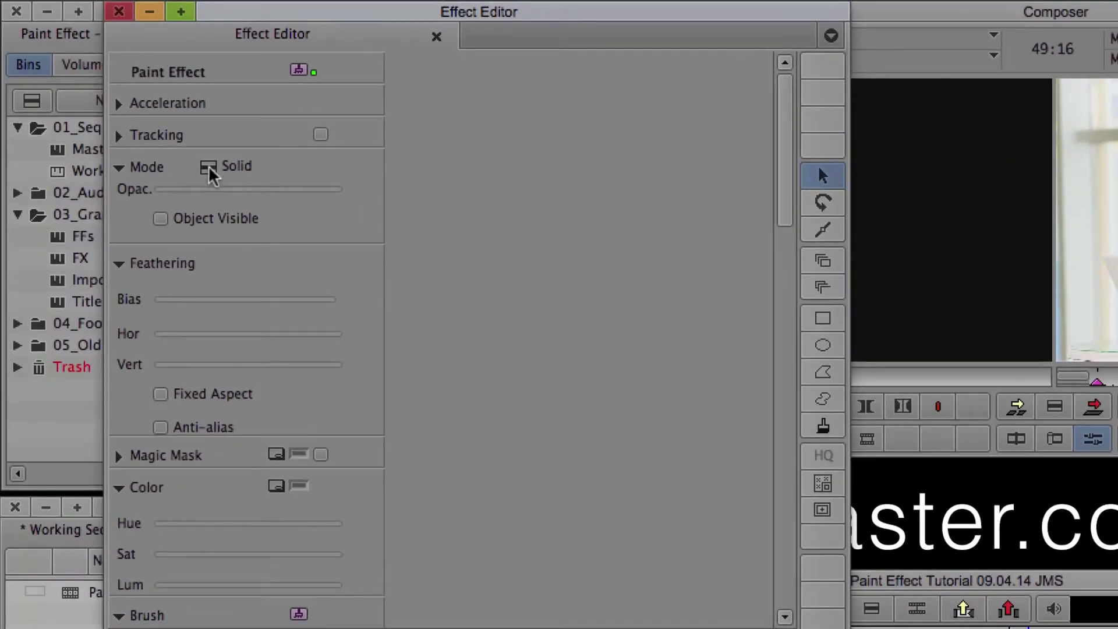
- Draw a solid rectangle over the upper-left part of the picture, reaching across the woman's face
{"action": "left_click", "coordinate": [208, 167]}
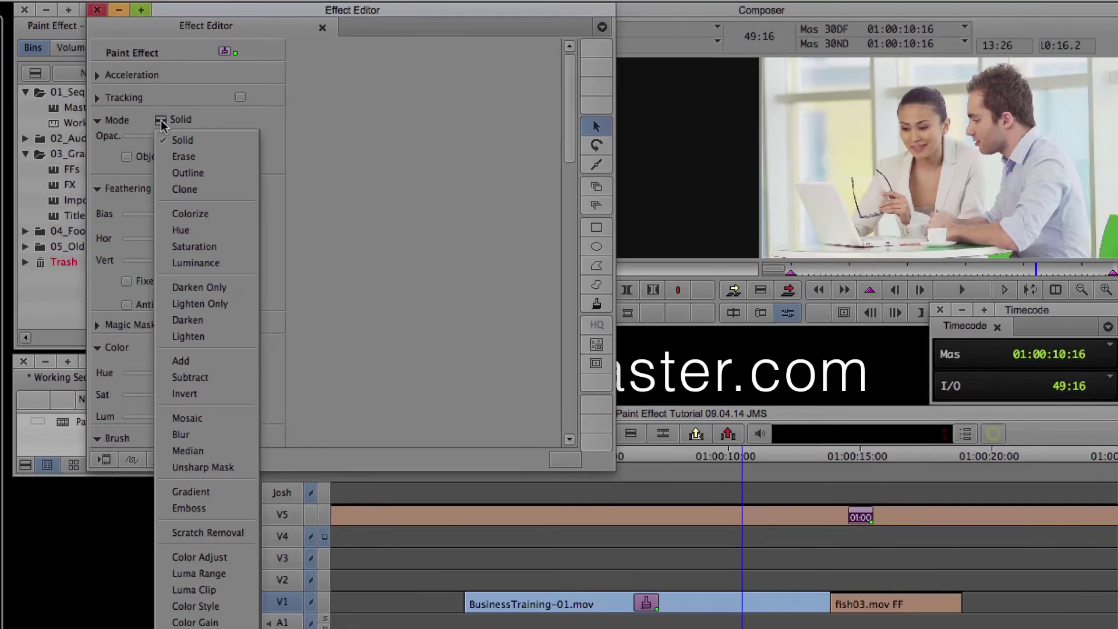
{"action": "left_click", "coordinate": [161, 123]}
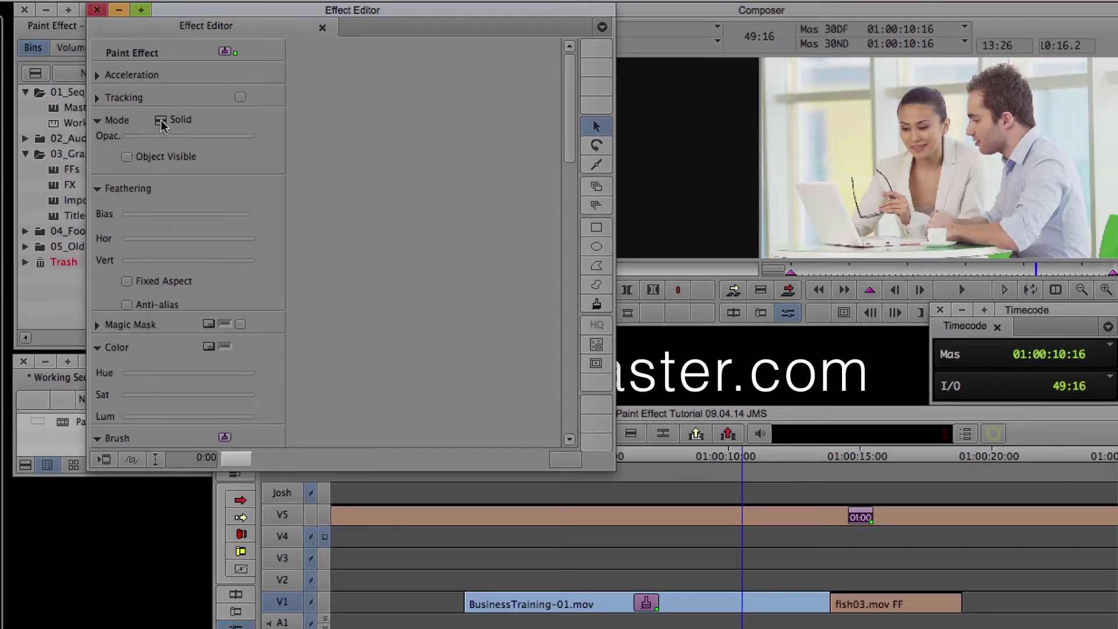
{"action": "left_click", "coordinate": [599, 233]}
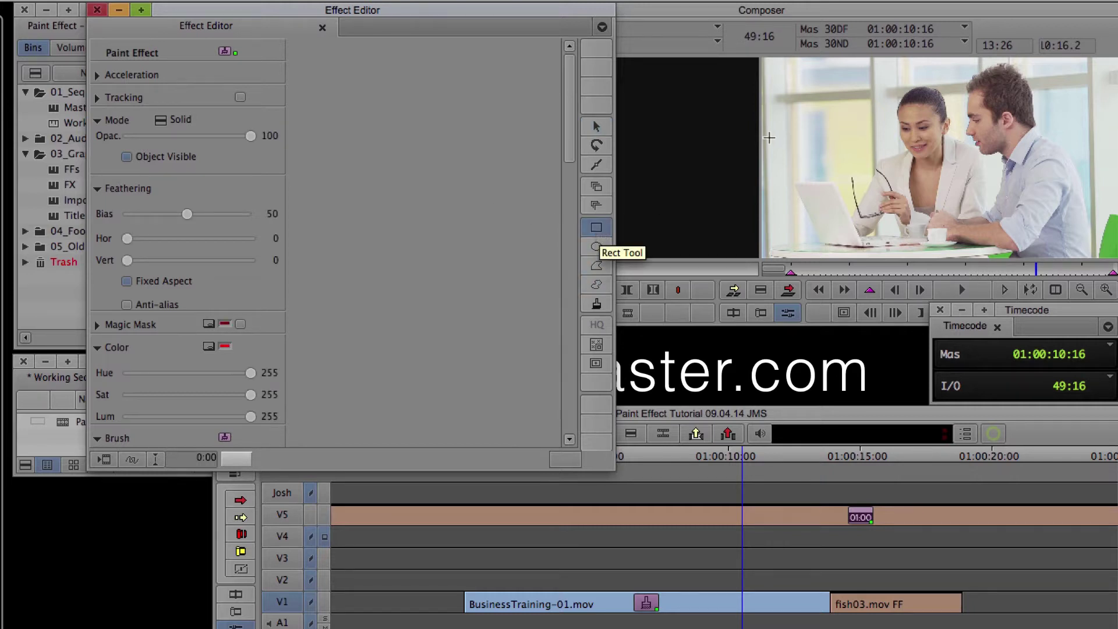
{"action": "left_click", "coordinate": [793, 82]}
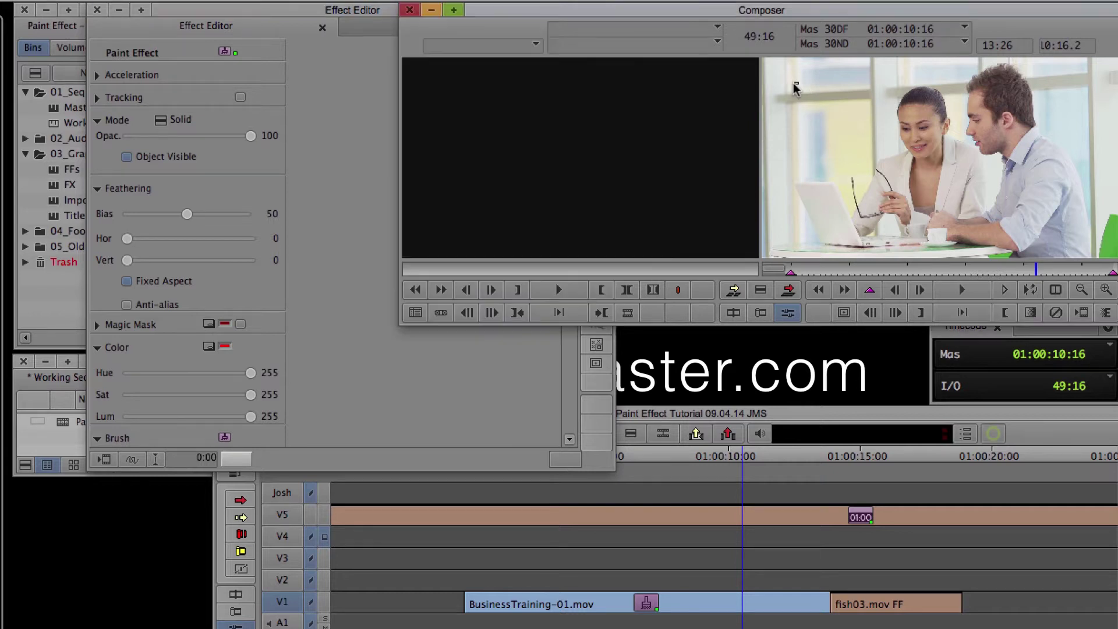
{"action": "left_click_drag", "start_coordinate": [794, 82], "coordinate": [930, 168]}
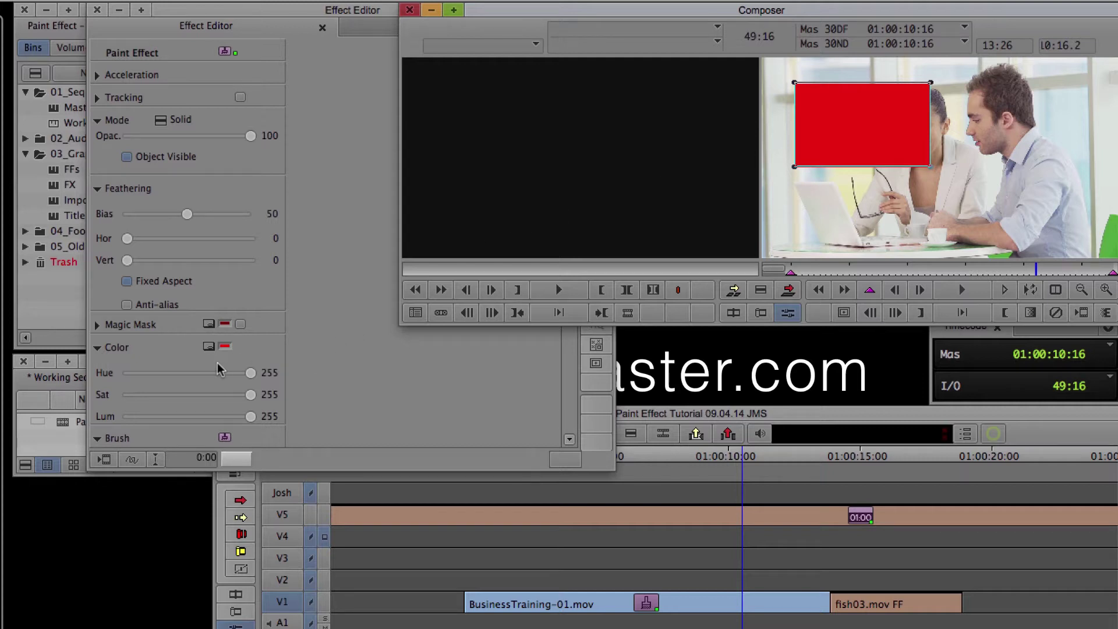
- Change the rectangle's color to Blue from the Apple palette
{"action": "left_click", "coordinate": [404, 354]}
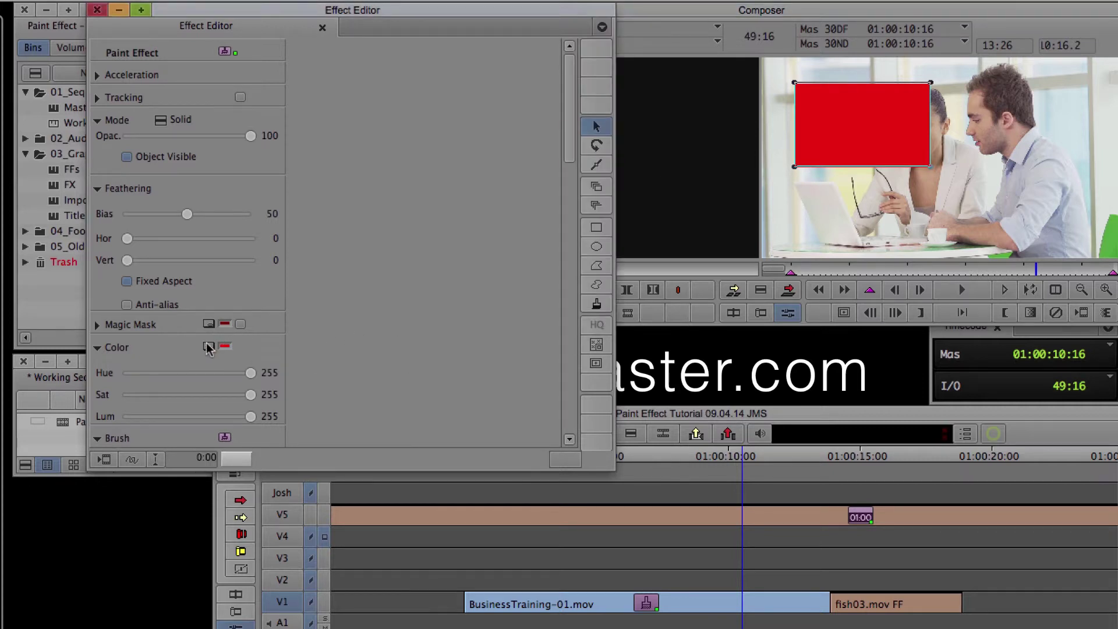
{"action": "left_click", "coordinate": [225, 347]}
{"action": "left_click", "coordinate": [554, 252]}
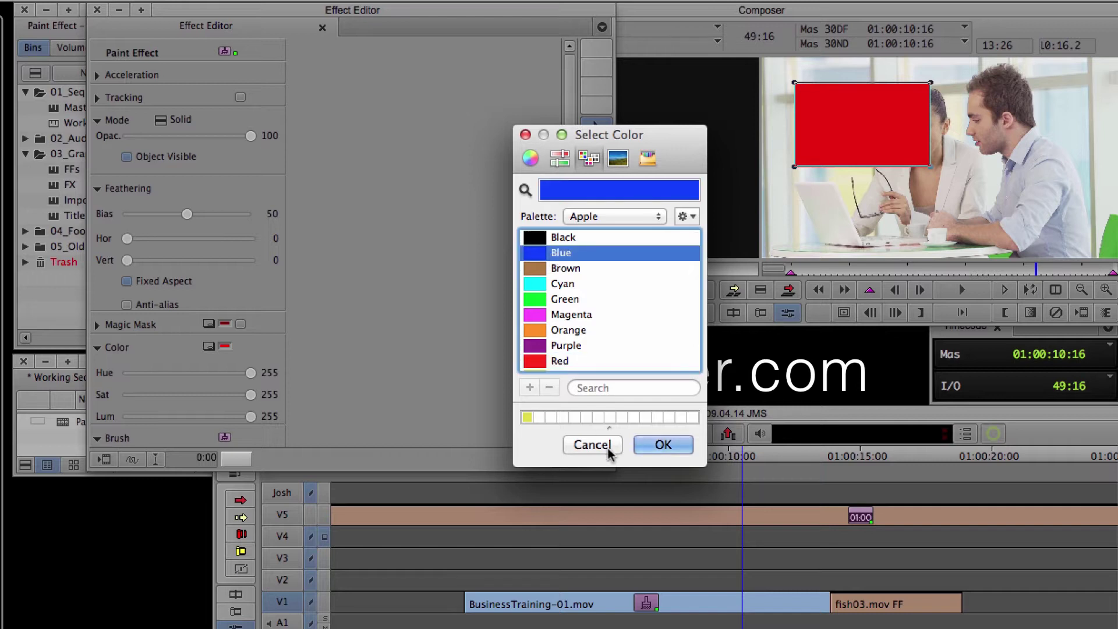
{"action": "left_click", "coordinate": [658, 444]}
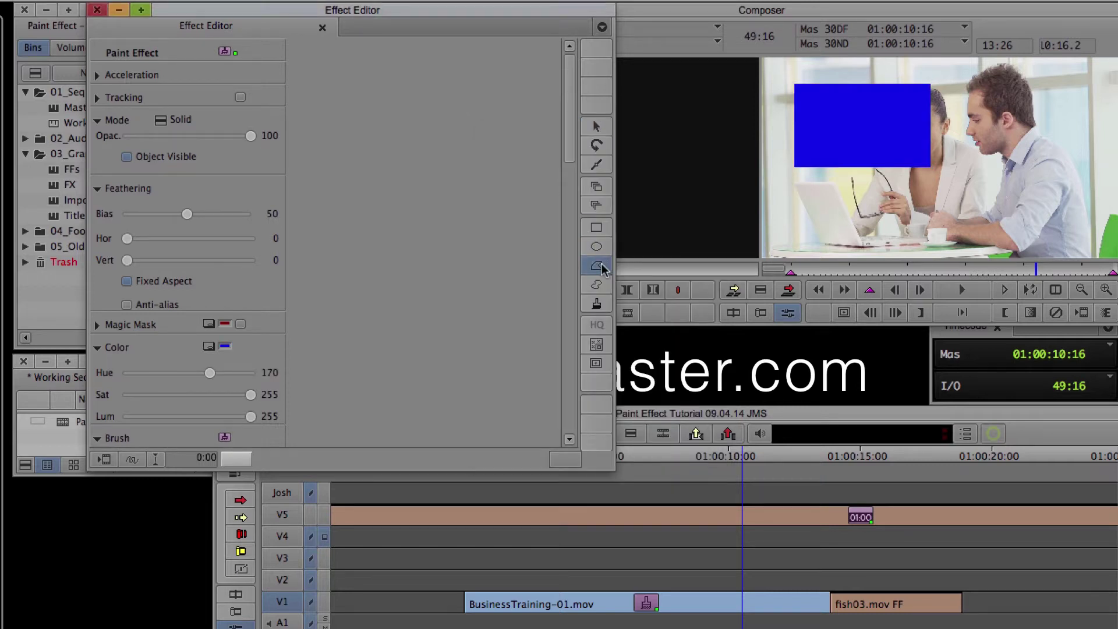
- Draw a closed five-sided polygon over the man's face and shoulder
{"action": "left_click", "coordinate": [969, 123]}
{"action": "left_click", "coordinate": [918, 192]}
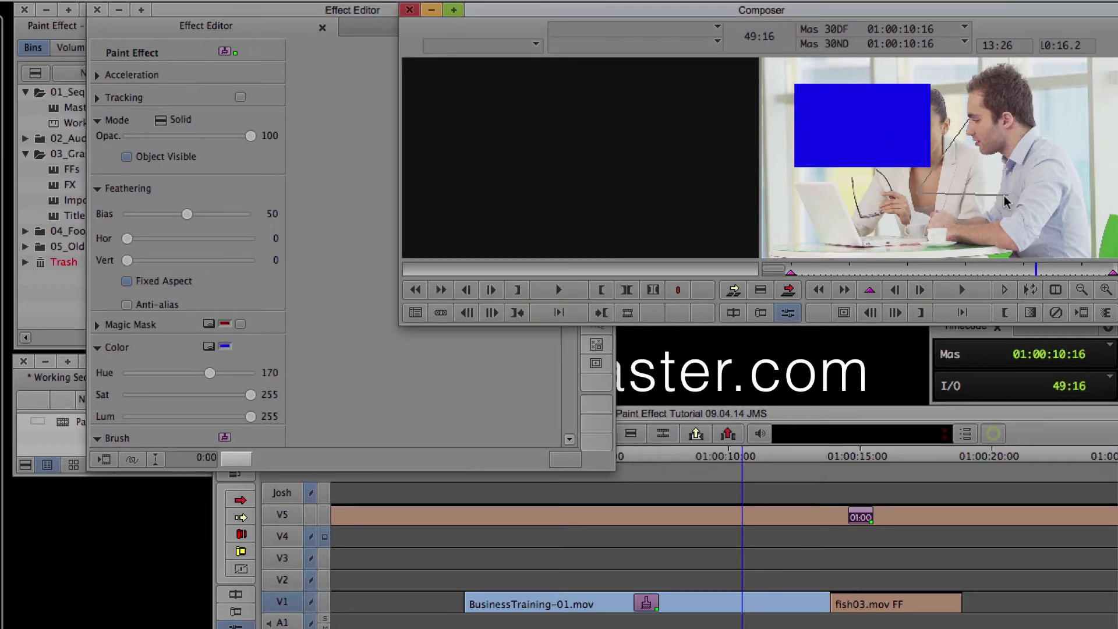
{"action": "left_click", "coordinate": [1030, 84]}
{"action": "left_click", "coordinate": [969, 123]}
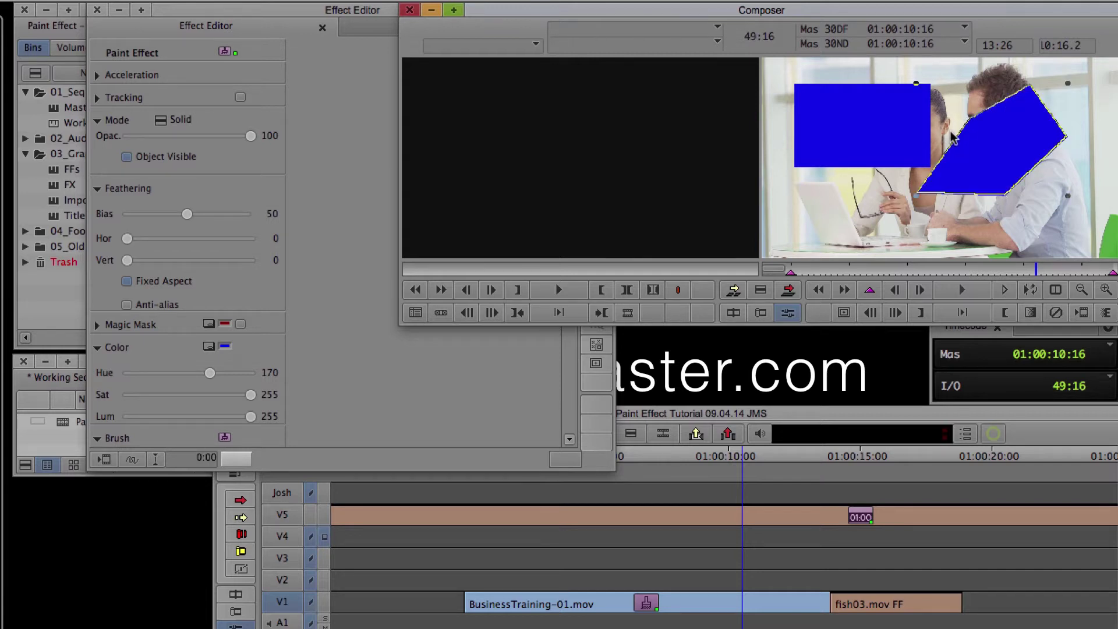
- Draw a closed freehand shape over the laptop with the curve tool
{"action": "left_click", "coordinate": [512, 391]}
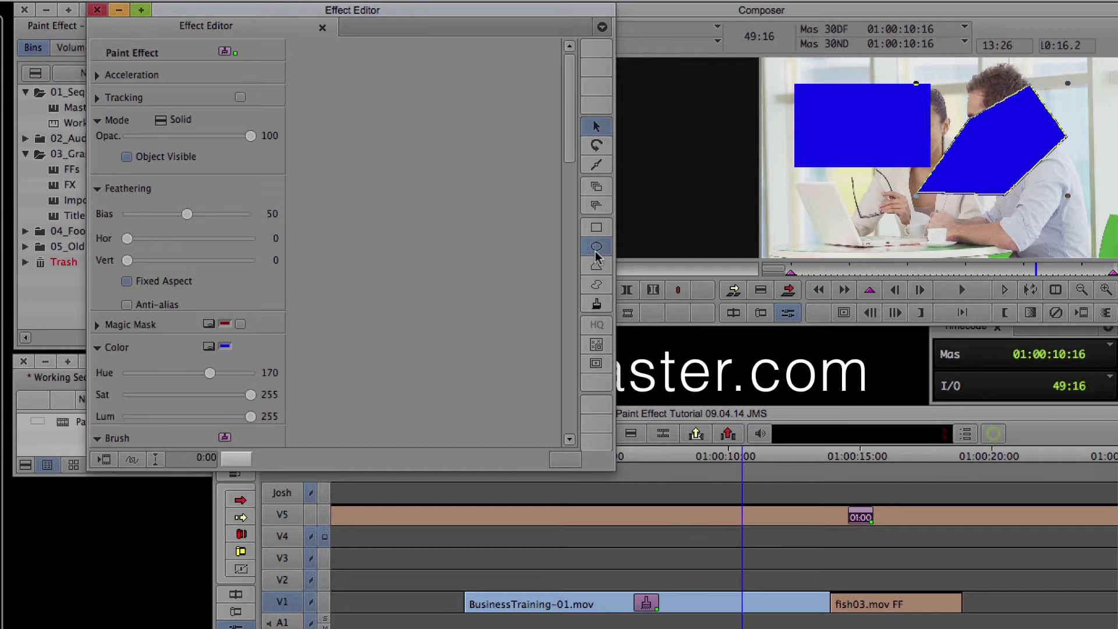
{"action": "left_click", "coordinate": [597, 286]}
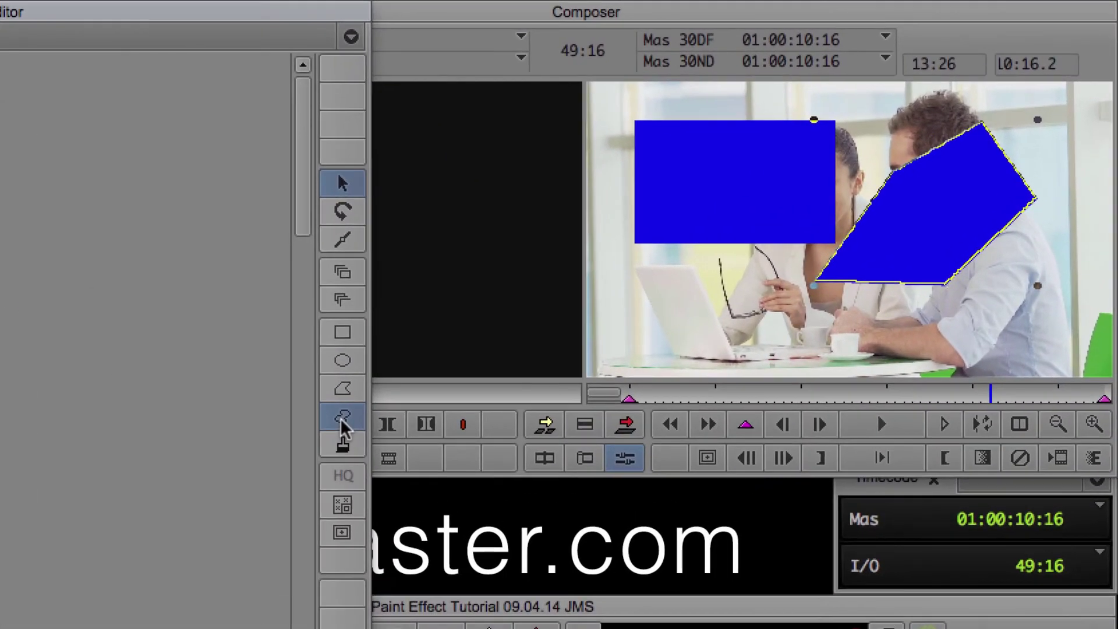
{"action": "left_click", "coordinate": [706, 261]}
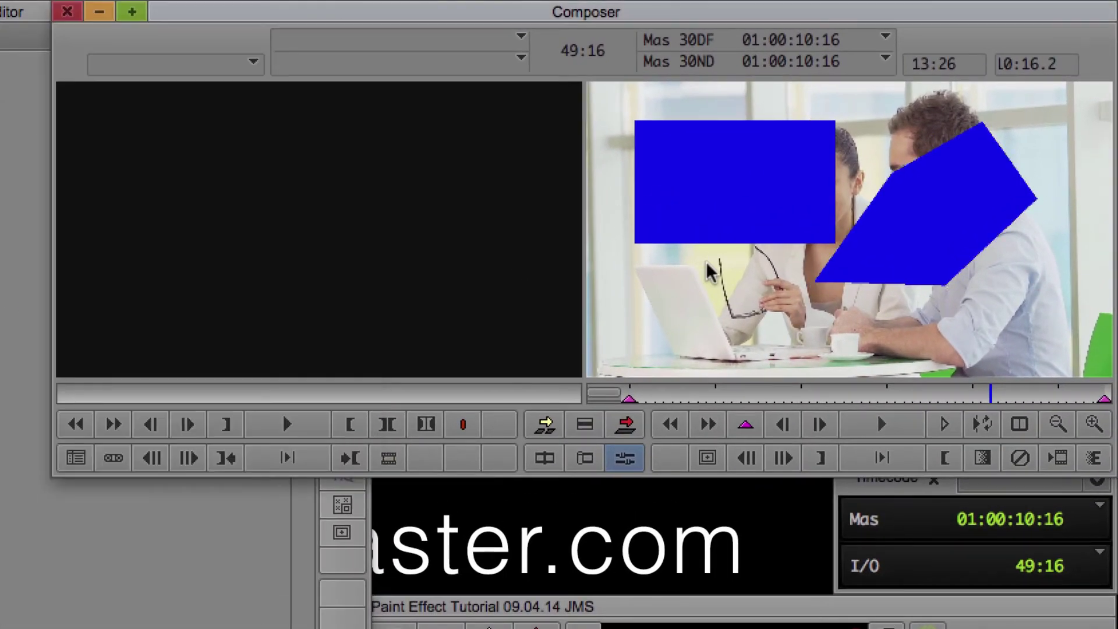
{"action": "left_click", "coordinate": [639, 327]}
{"action": "left_click", "coordinate": [780, 296]}
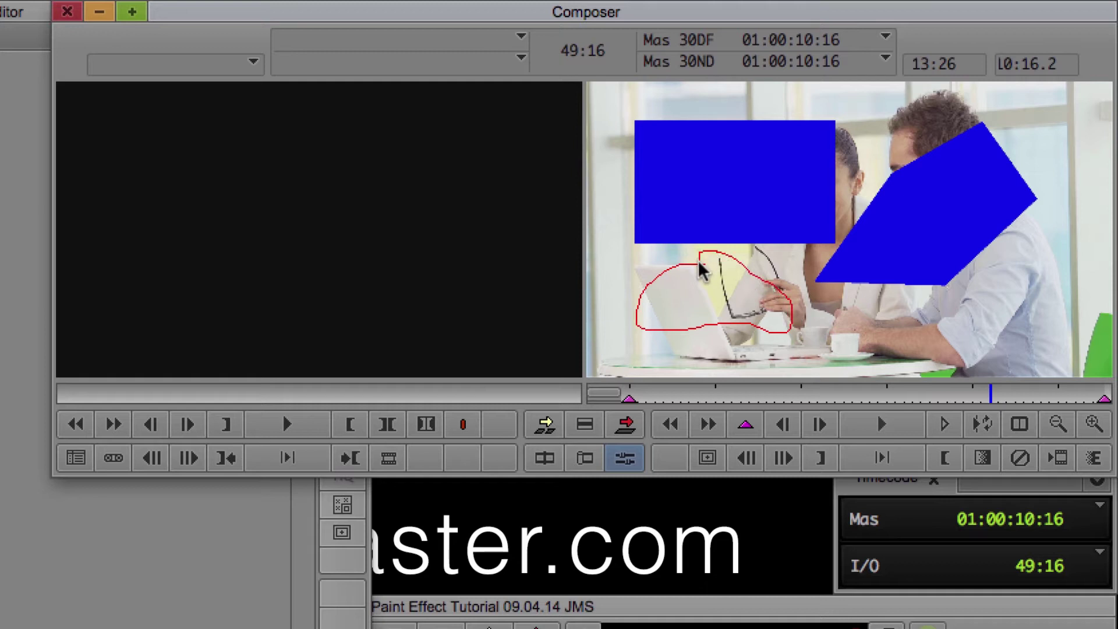
{"action": "left_click", "coordinate": [701, 261]}
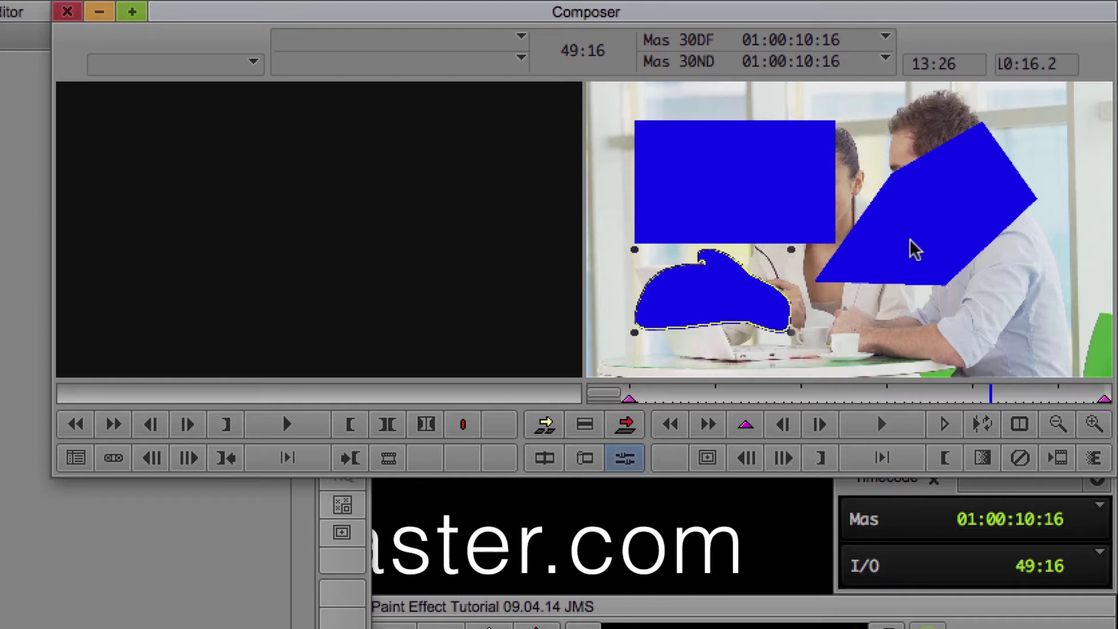
- Set the rectangle's opacity to 66, its horizontal and vertical feathering to 21, and the feathering bias to 70
{"action": "left_click", "coordinate": [693, 190]}
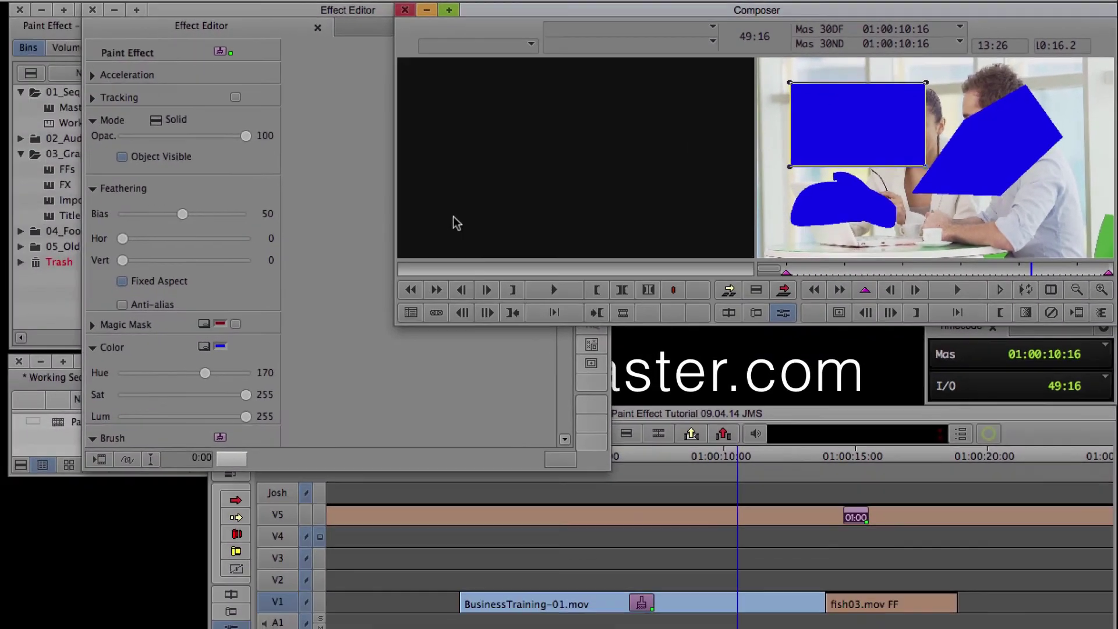
{"action": "left_click", "coordinate": [329, 230]}
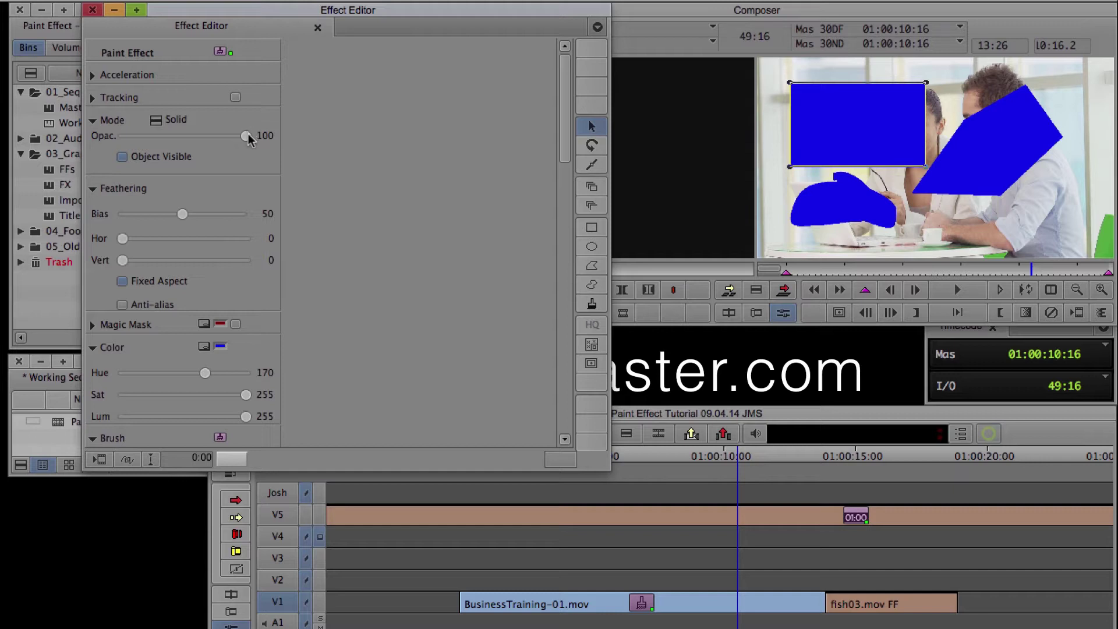
{"action": "left_click_drag", "start_coordinate": [247, 133], "coordinate": [206, 143]}
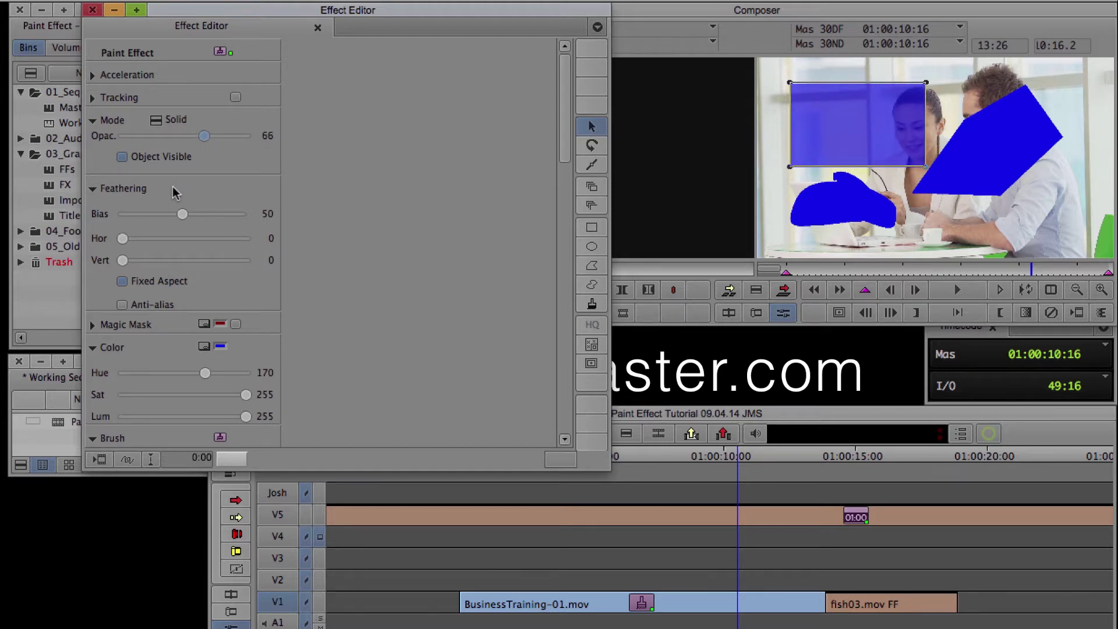
{"action": "left_click_drag", "start_coordinate": [122, 239], "coordinate": [174, 241]}
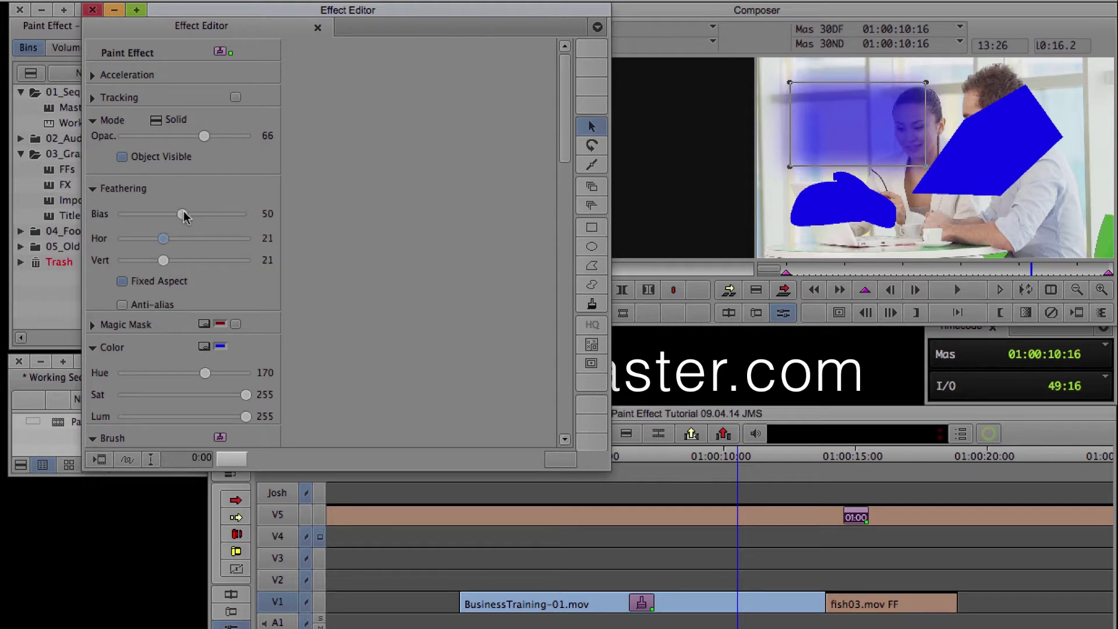
{"action": "left_click_drag", "start_coordinate": [183, 213], "coordinate": [207, 226]}
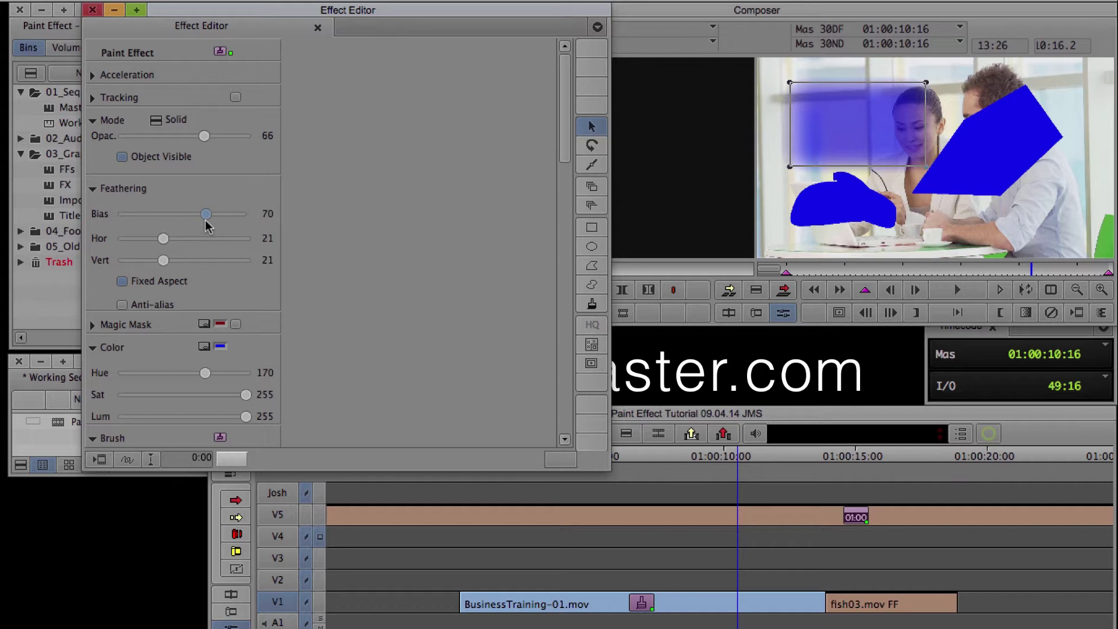
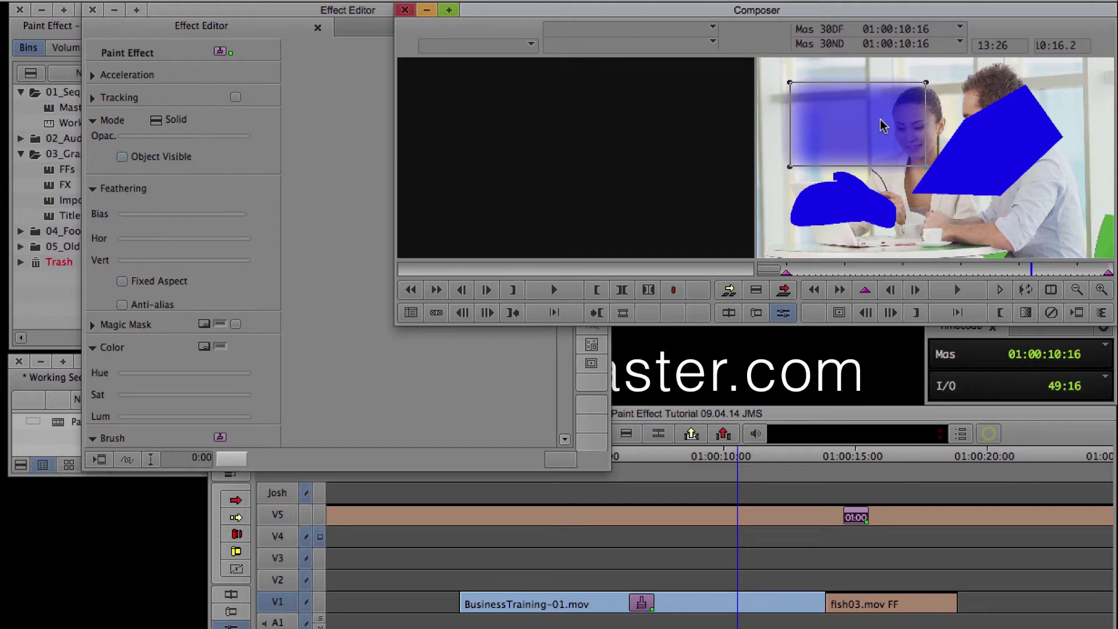
- Delete the rectangle, the polygon and the freehand shape from the picture
{"action": "key", "text": "Delete"}
{"action": "left_click", "coordinate": [993, 154]}
{"action": "key", "text": "Delete"}
{"action": "left_click", "coordinate": [862, 211]}
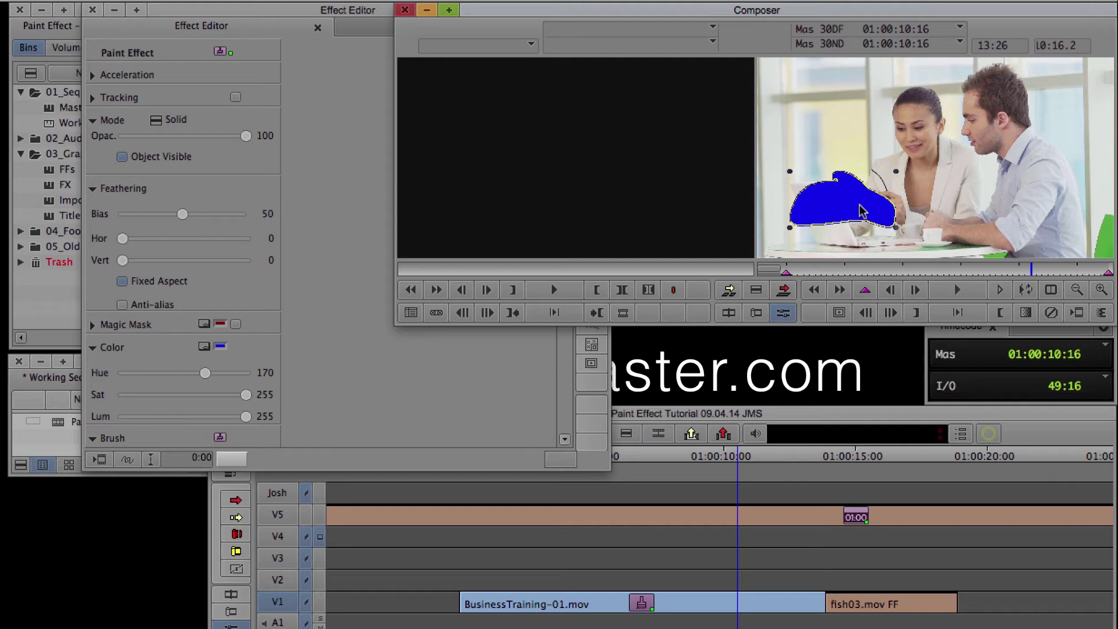
{"action": "key", "text": "Delete"}
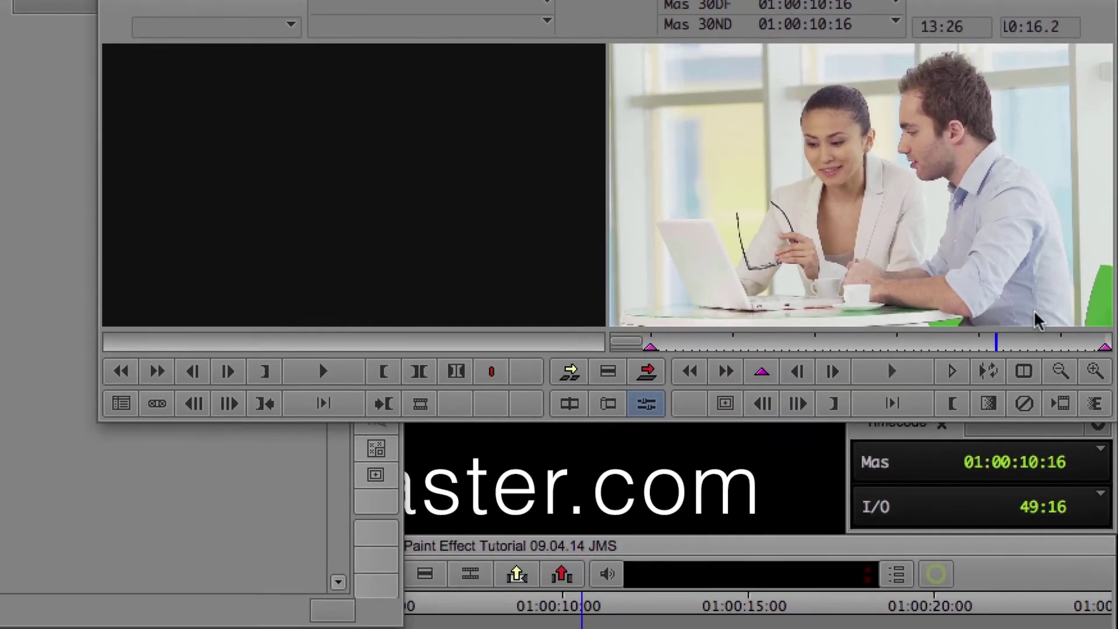
- Set the Paint Effect's mode to Clone
{"action": "left_click", "coordinate": [1060, 371]}
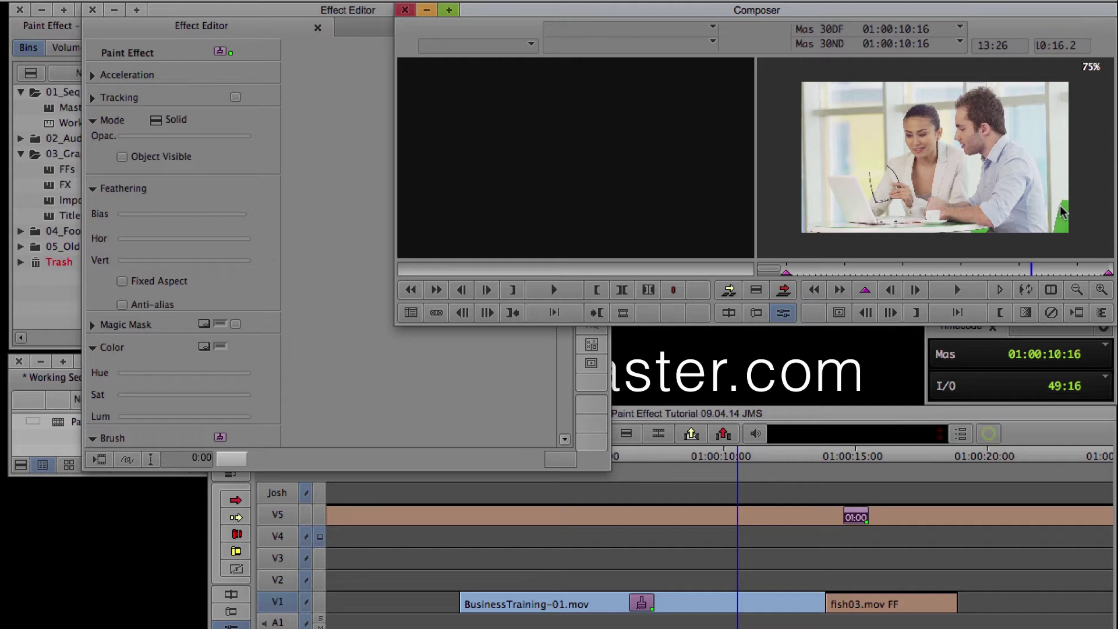
{"action": "left_click", "coordinate": [318, 201]}
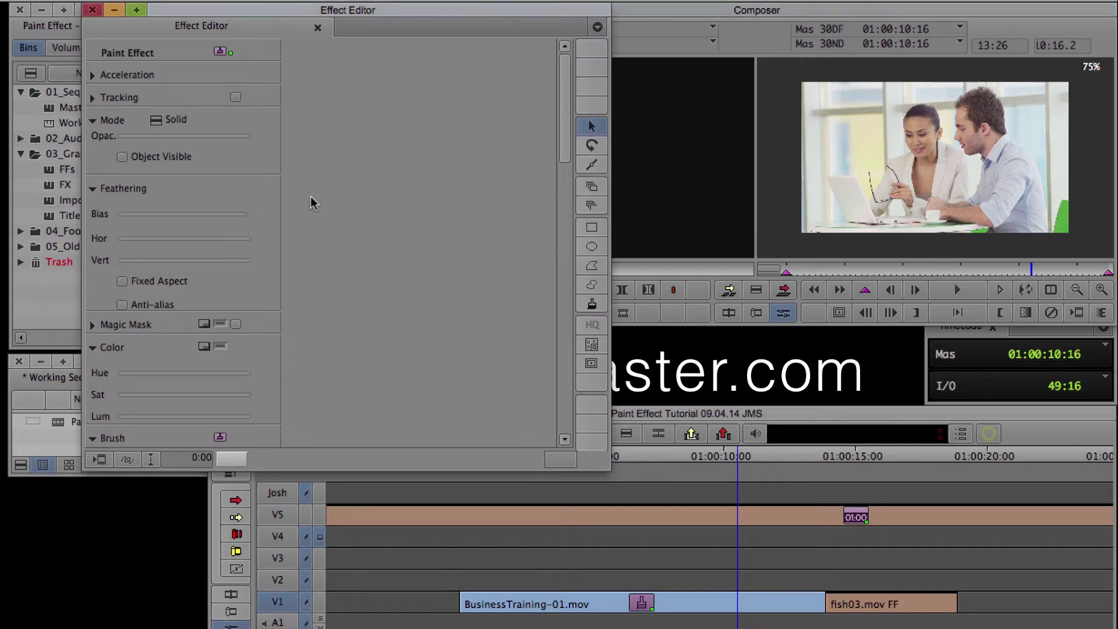
{"action": "left_click", "coordinate": [156, 120]}
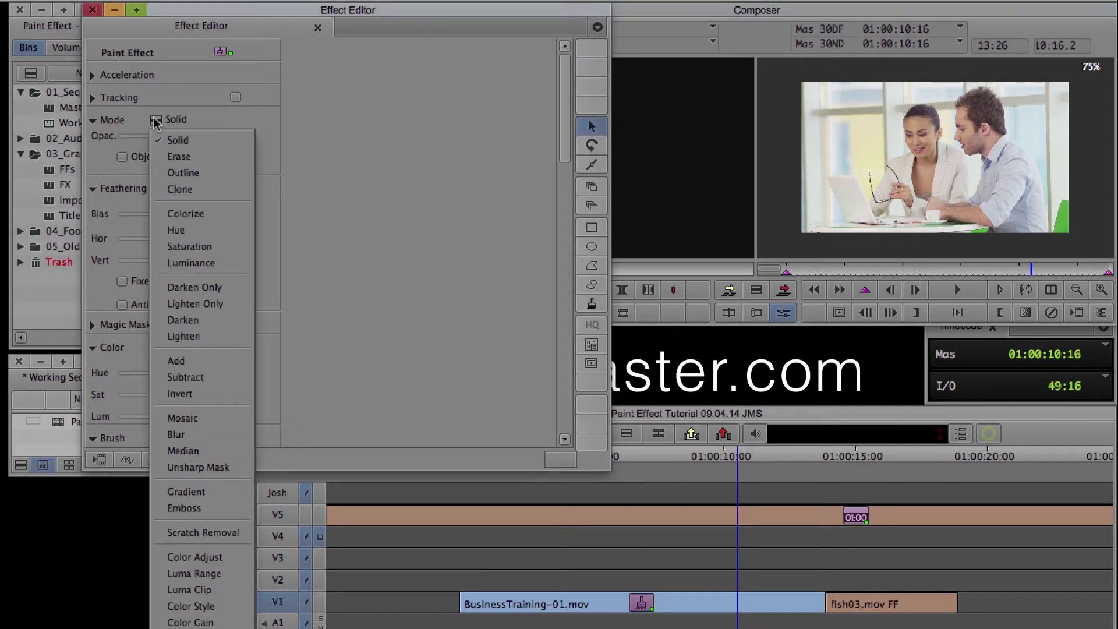
{"action": "left_click", "coordinate": [215, 186]}
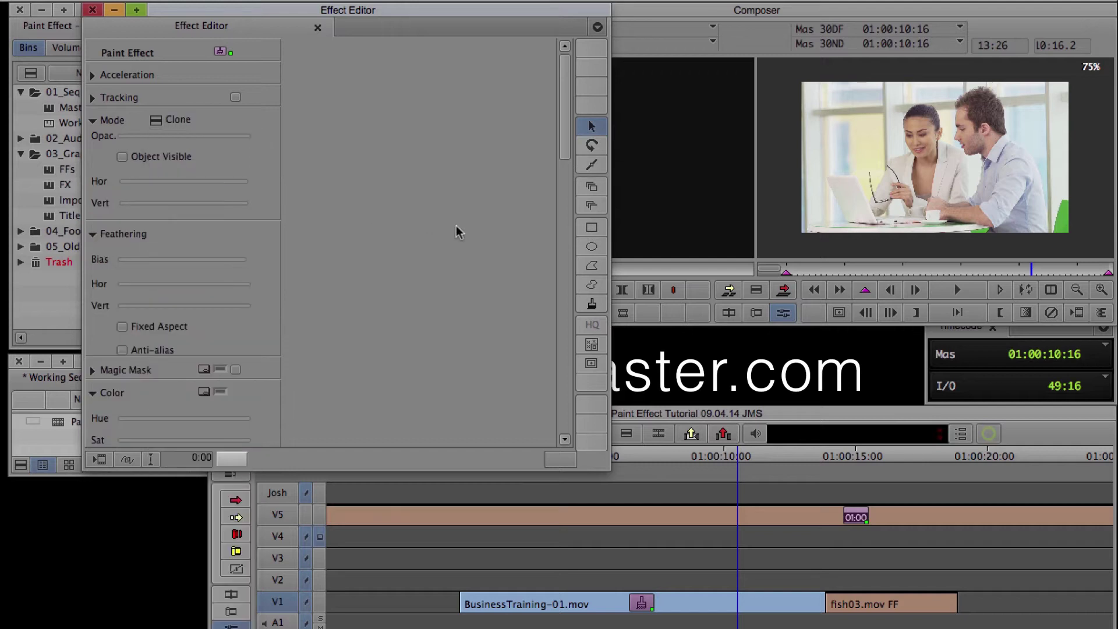
- Draw a narrow clone rectangle near the picture's right edge and cover the green chair with it and a pasted copy
{"action": "left_click", "coordinate": [592, 228]}
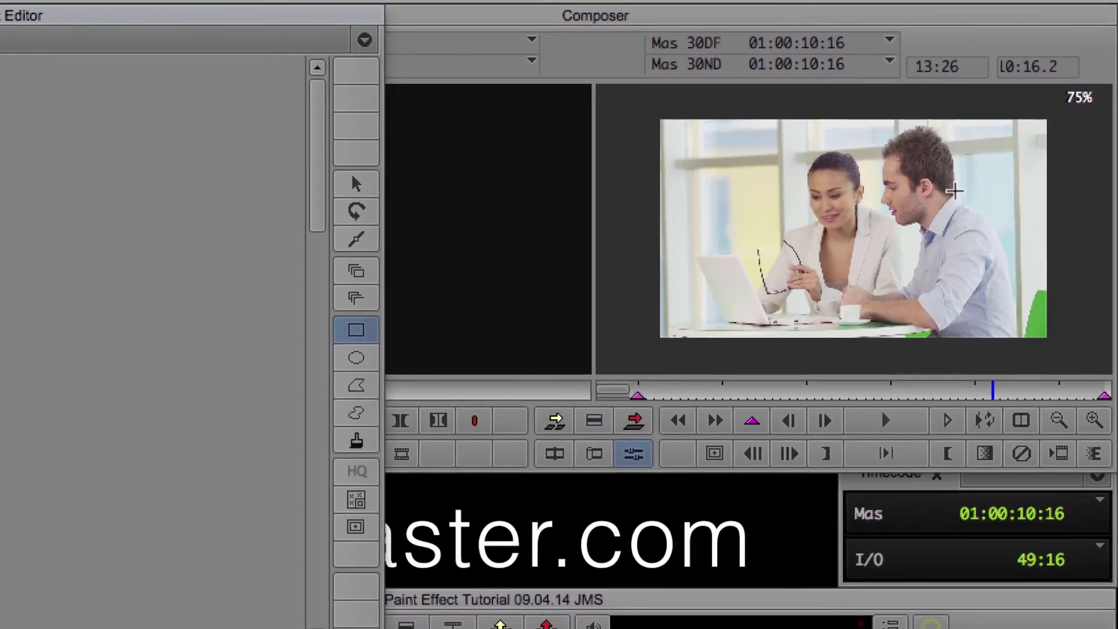
{"action": "left_click", "coordinate": [1026, 179]}
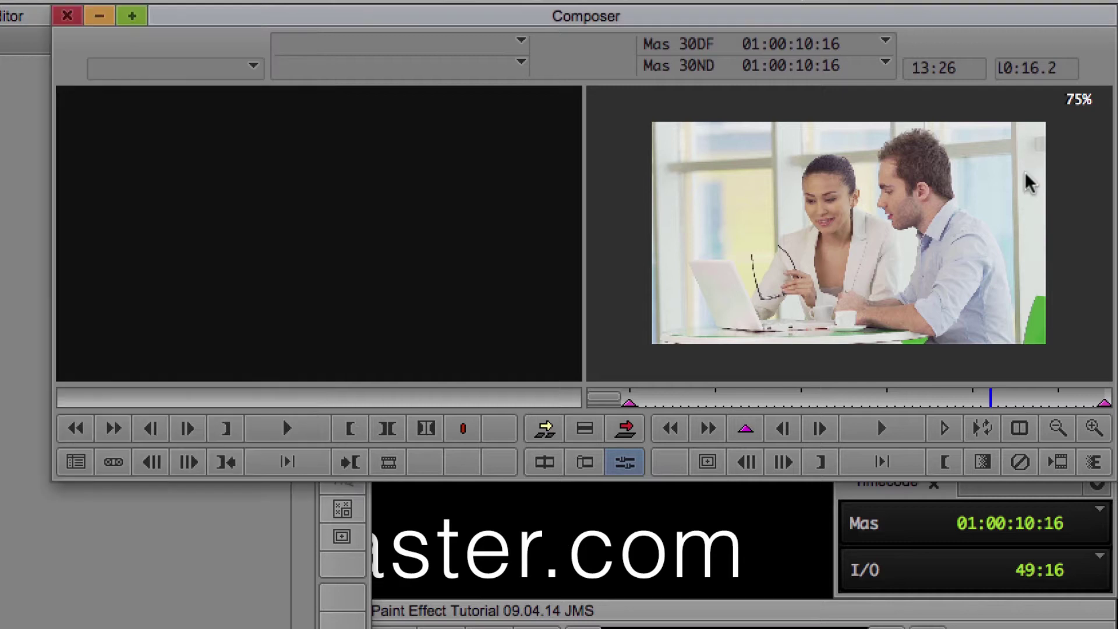
{"action": "left_click_drag", "start_coordinate": [1040, 233], "coordinate": [1038, 326]}
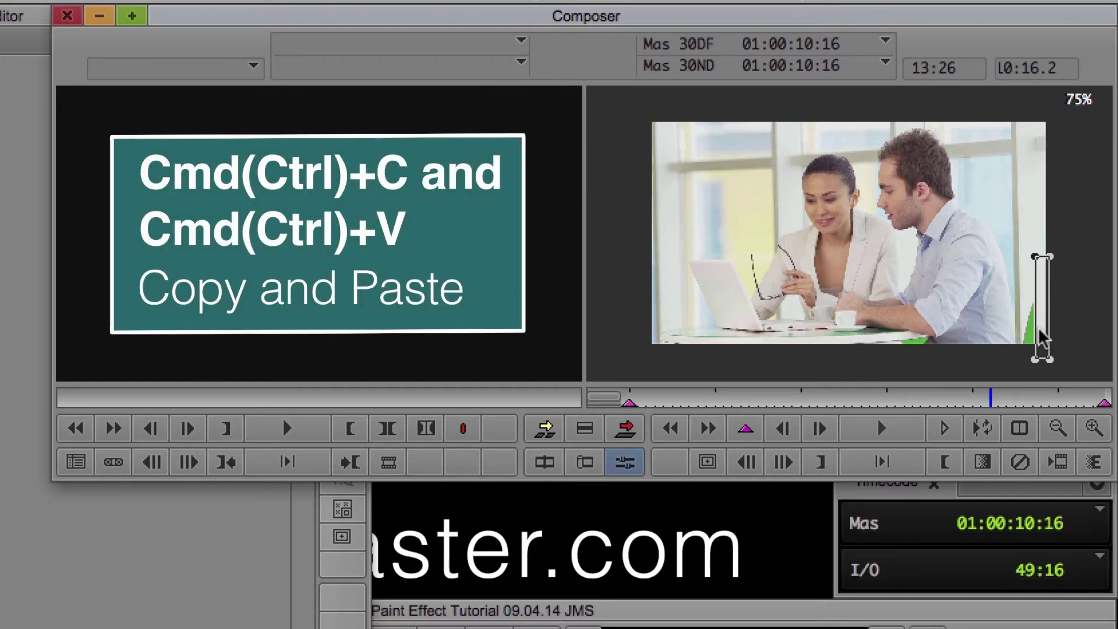
{"action": "left_click_drag", "start_coordinate": [1039, 327], "coordinate": [1023, 340]}
{"action": "left_click", "coordinate": [944, 356]}
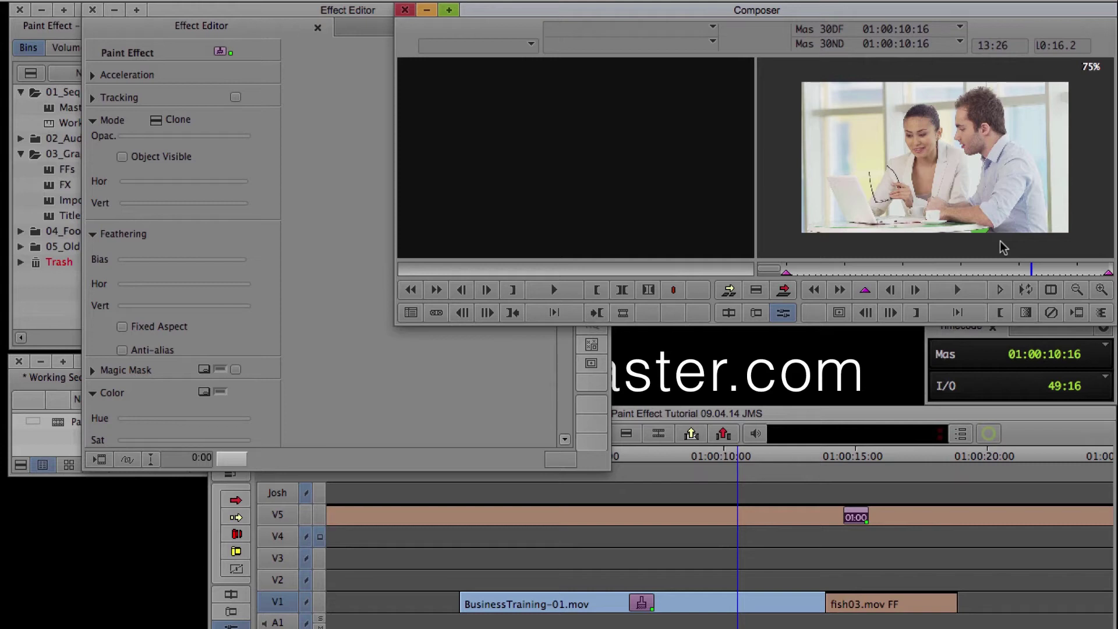
- Set the Paint Effect's mode to Blur and draw an ellipse over the man's head
{"action": "left_click", "coordinate": [344, 138]}
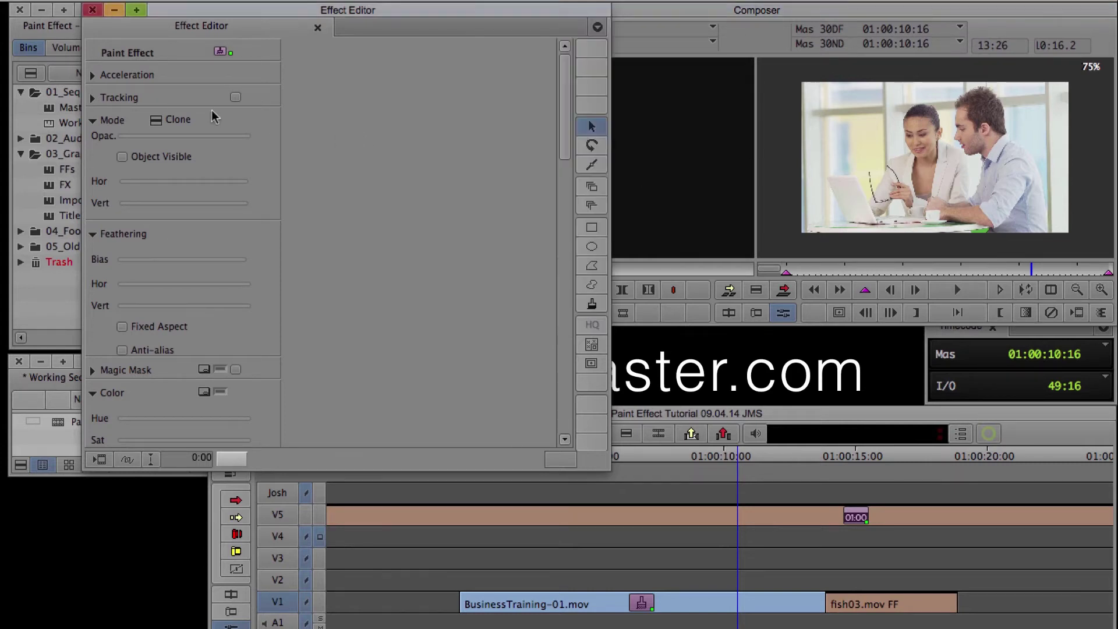
{"action": "left_click", "coordinate": [586, 230]}
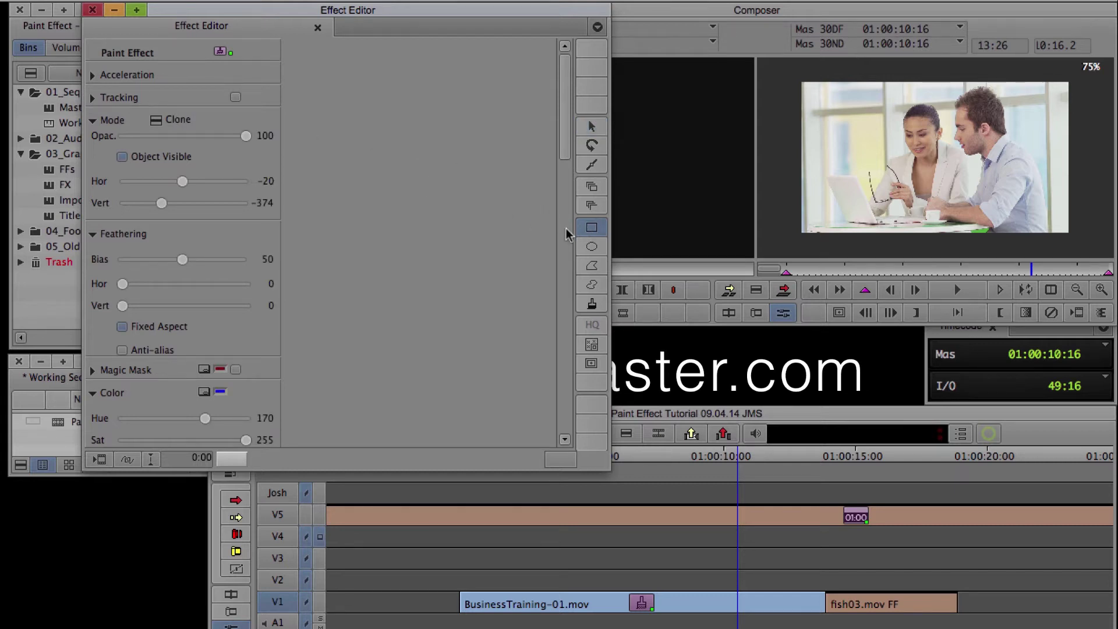
{"action": "left_click", "coordinate": [591, 247]}
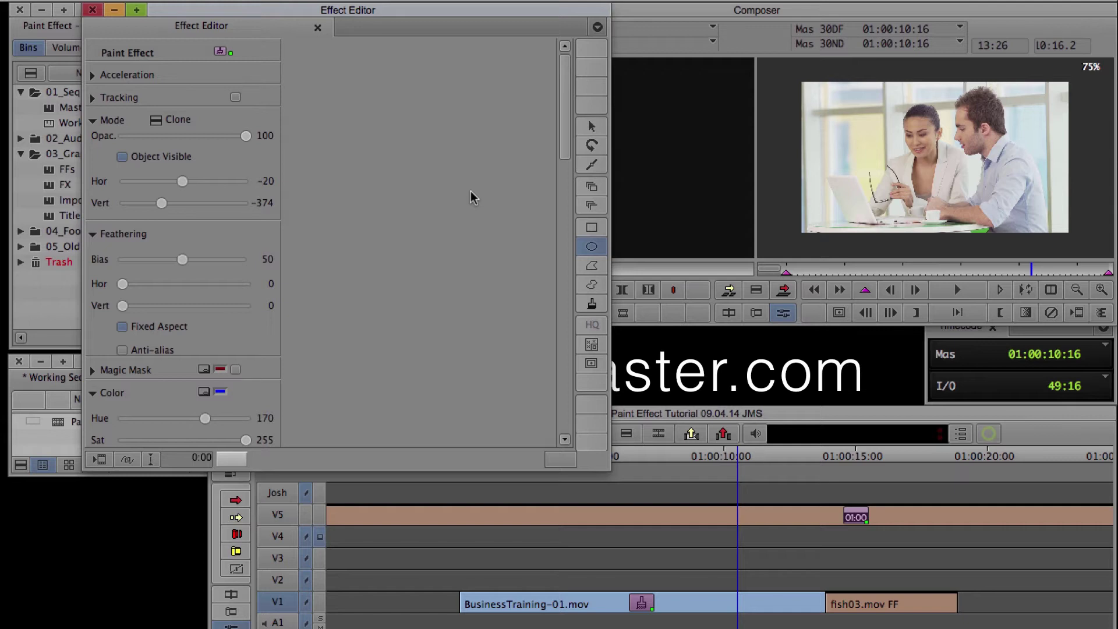
{"action": "left_click", "coordinate": [155, 121]}
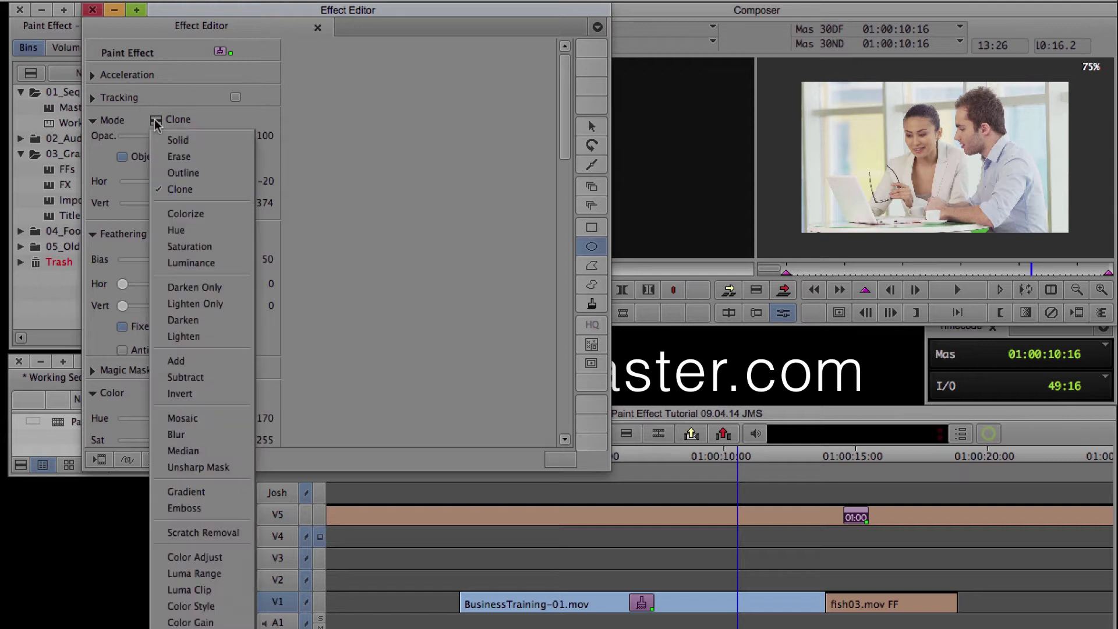
{"action": "left_click", "coordinate": [186, 435]}
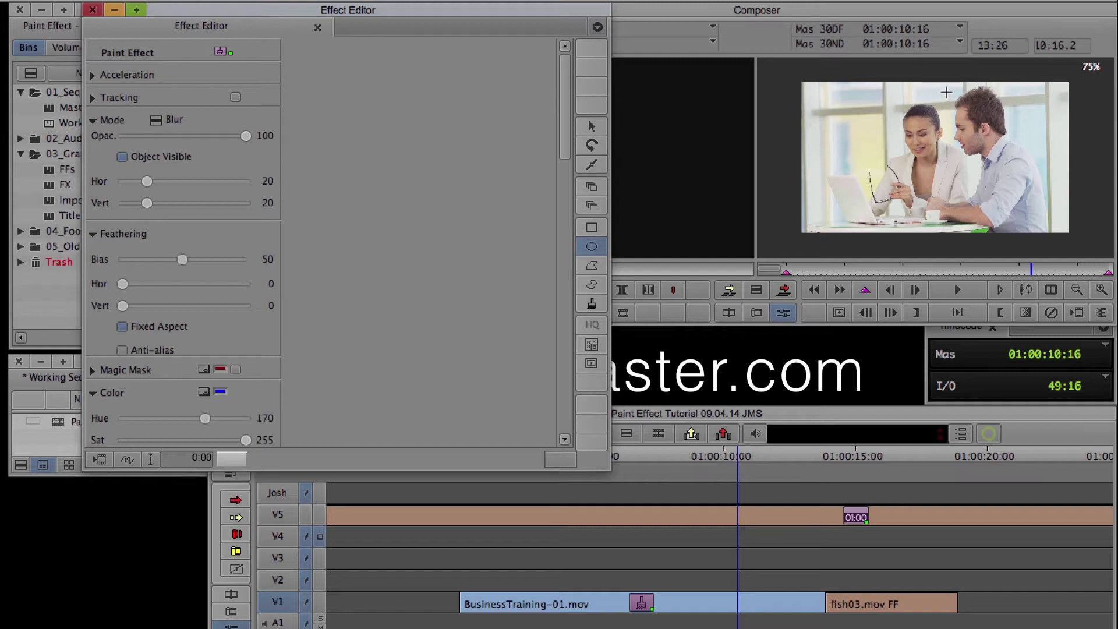
{"action": "left_click_drag", "start_coordinate": [948, 88], "coordinate": [1008, 163]}
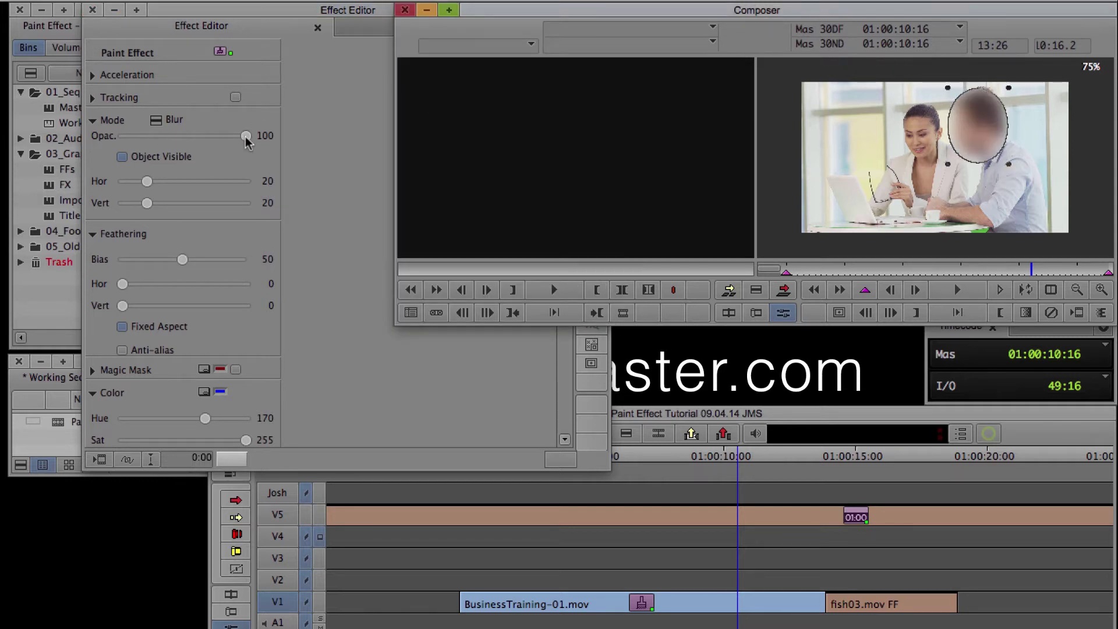
- Set the ellipse's horizontal and vertical blur to 58 and its horizontal and vertical feathering to 12
{"action": "left_click", "coordinate": [318, 157]}
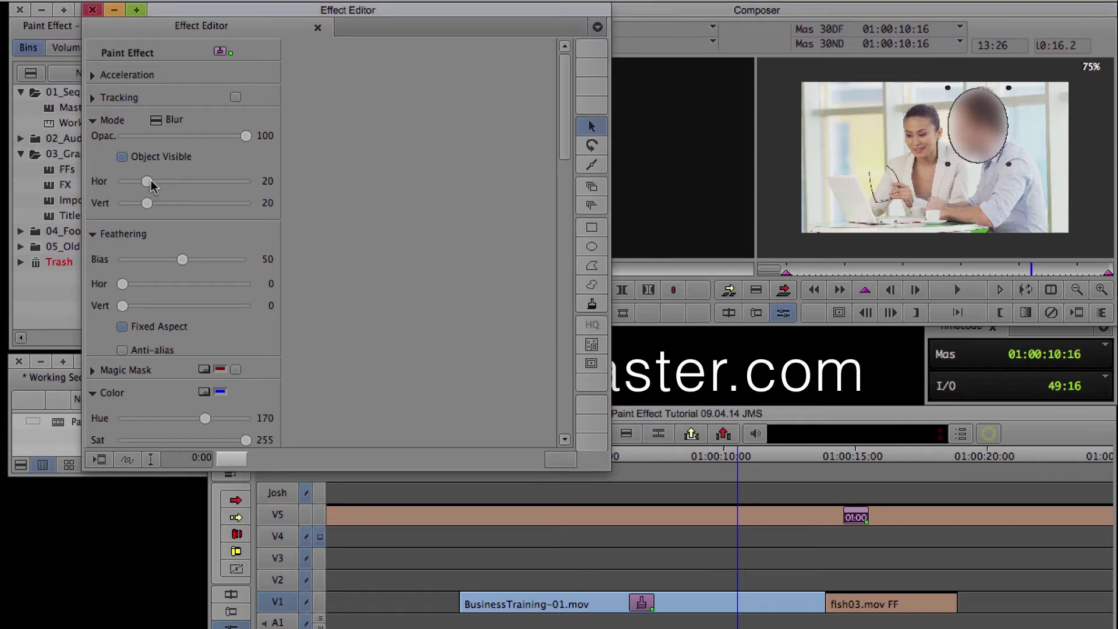
{"action": "left_click_drag", "start_coordinate": [149, 184], "coordinate": [195, 204]}
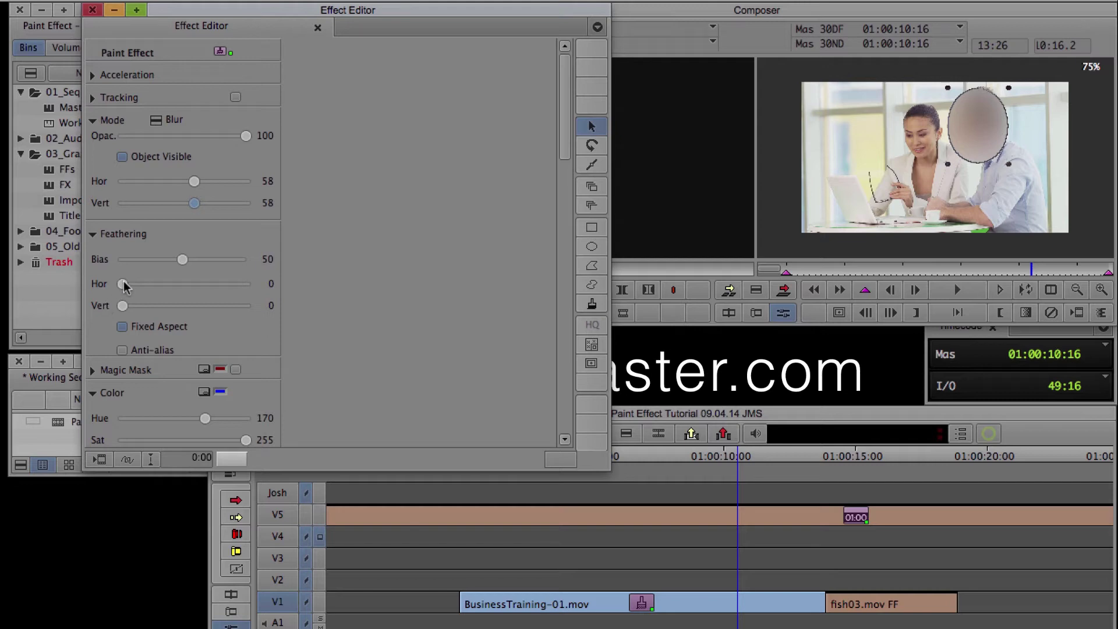
{"action": "left_click_drag", "start_coordinate": [124, 283], "coordinate": [148, 288]}
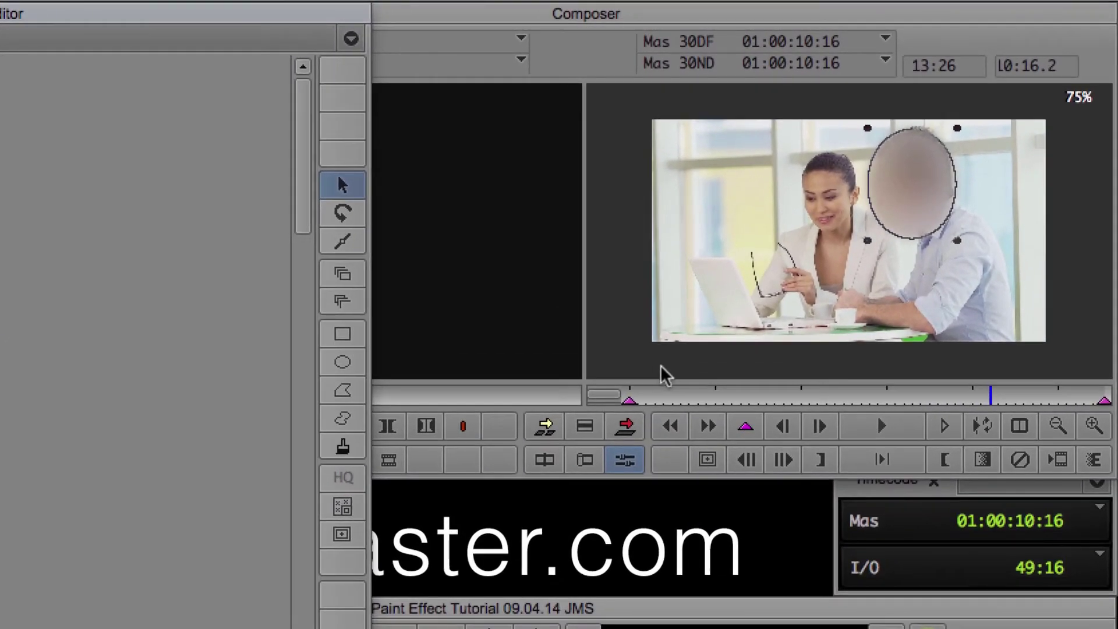
- Add keyframes at 01:00:05:02 and 01:00:07:05, repositioning the blur ellipse over the man's head at each one
{"action": "left_click_drag", "start_coordinate": [689, 396], "coordinate": [803, 400]}
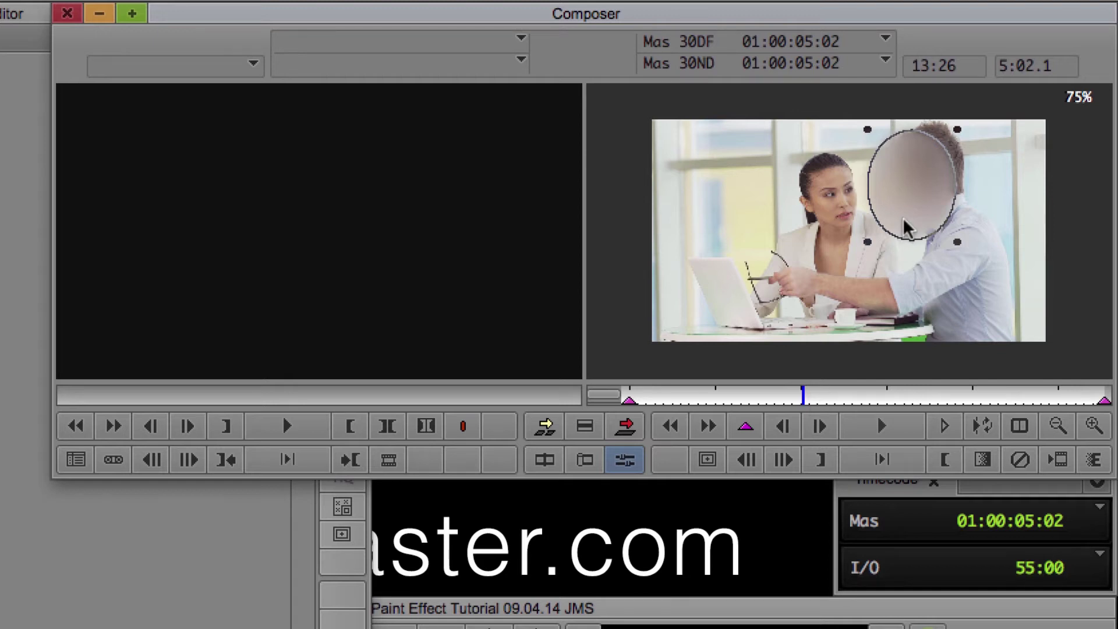
{"action": "left_click", "coordinate": [746, 428]}
{"action": "left_click_drag", "start_coordinate": [903, 191], "coordinate": [925, 177]}
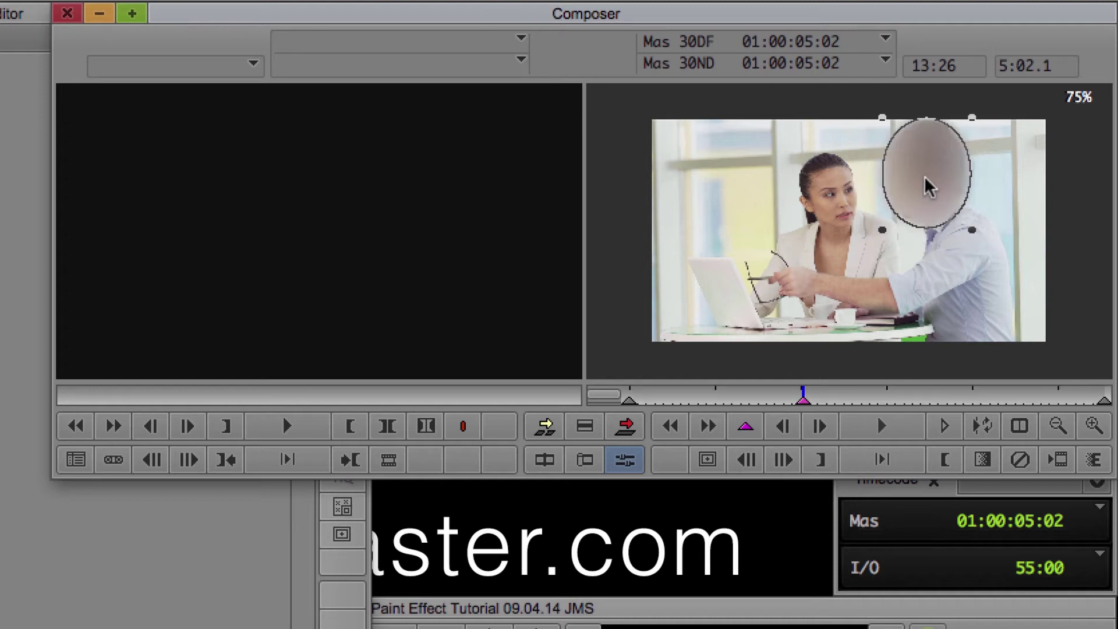
{"action": "left_click_drag", "start_coordinate": [758, 394], "coordinate": [875, 415]}
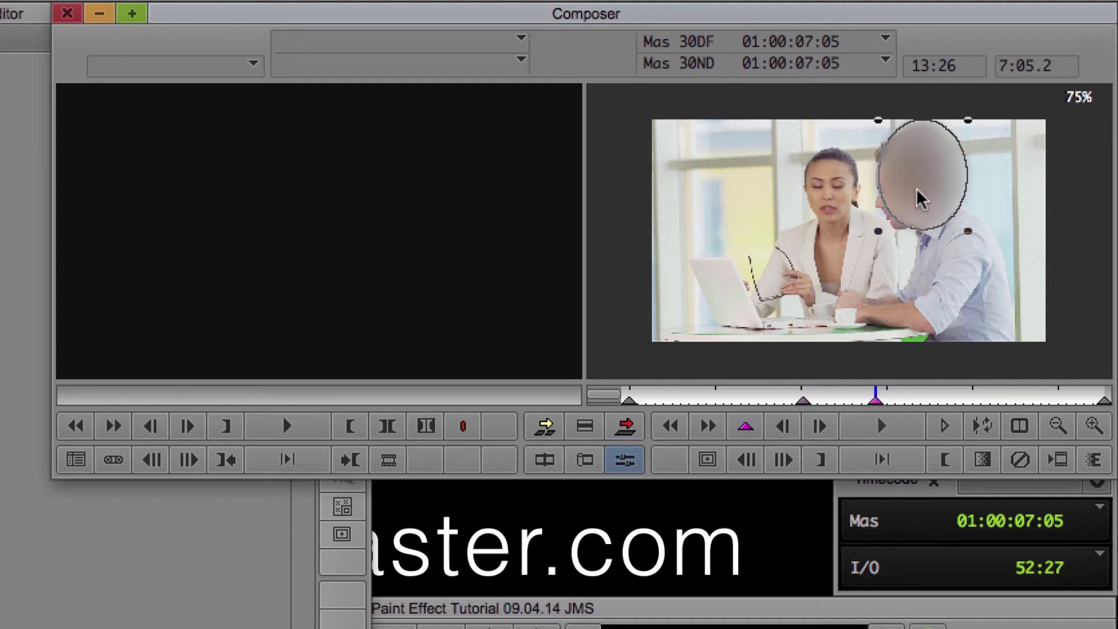
{"action": "left_click_drag", "start_coordinate": [917, 188], "coordinate": [898, 201]}
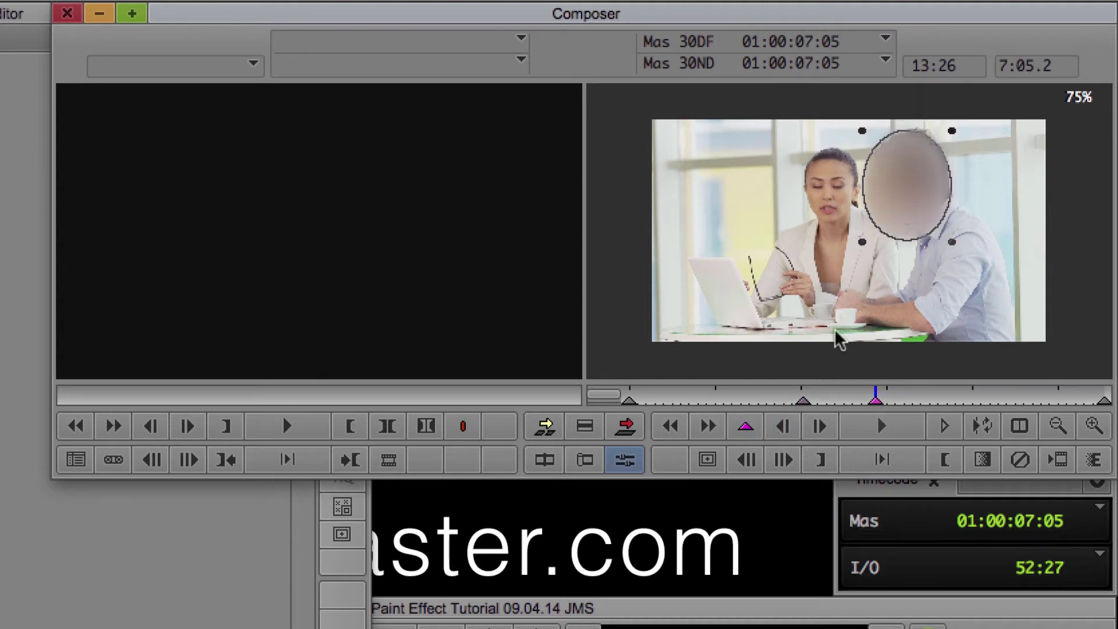
{"action": "left_click_drag", "start_coordinate": [786, 401], "coordinate": [914, 401]}
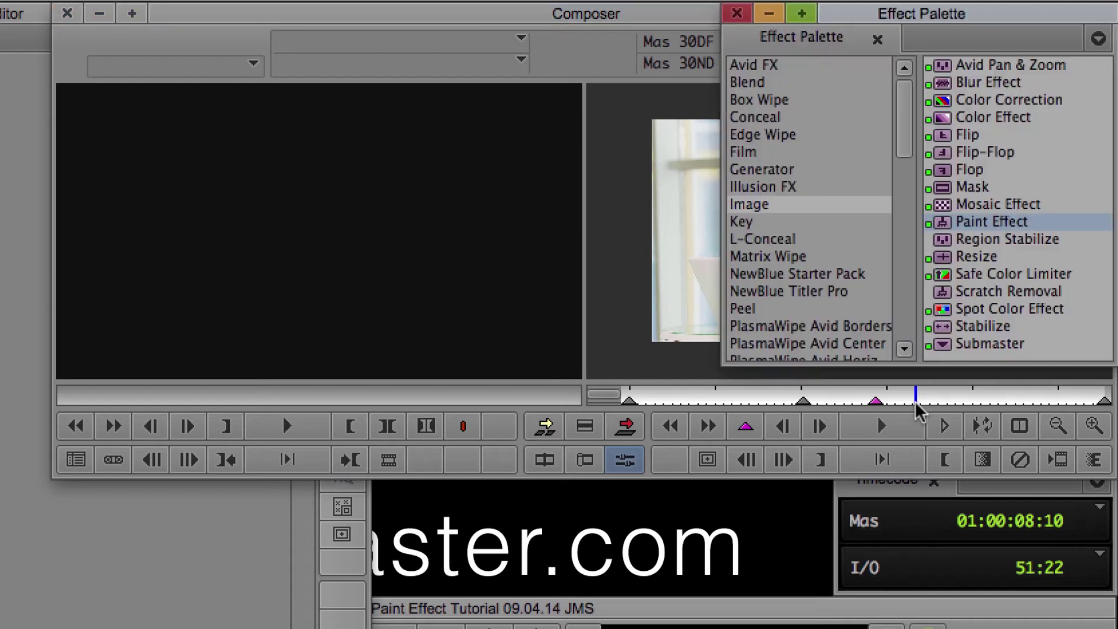
- Apply the Paint Effect to the fish03.mov clip and park the playhead at 01:00:15:21
{"action": "key", "text": "super+8"}
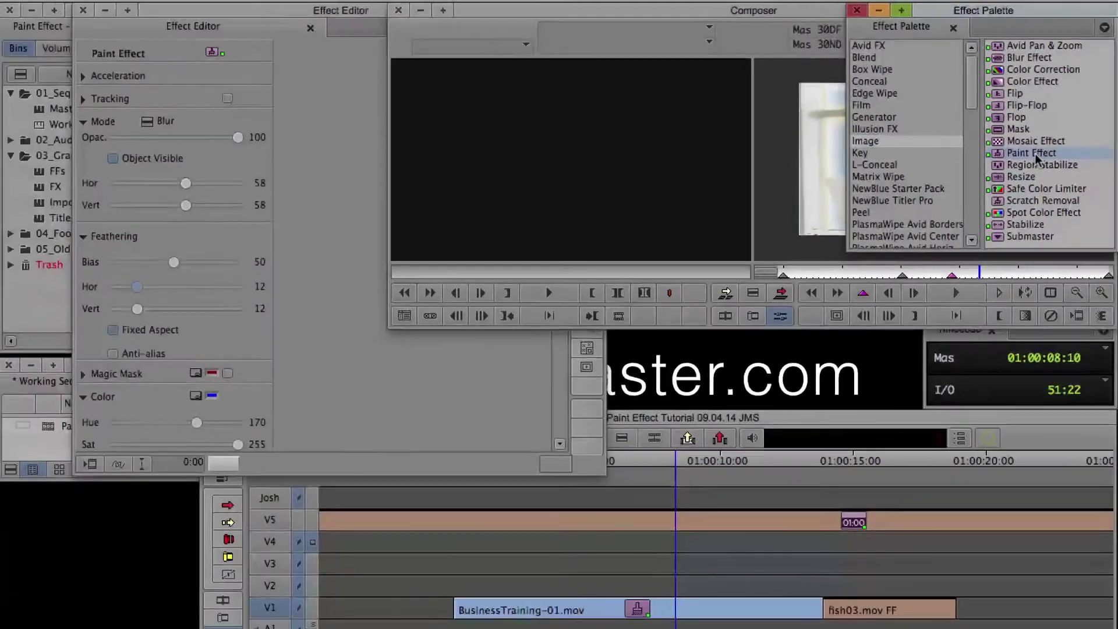
{"action": "mouse_move", "coordinate": [992, 221]}
{"action": "left_mouse_down"}
{"action": "mouse_move", "coordinate": [932, 418]}
{"action": "mouse_move", "coordinate": [896, 604]}
{"action": "left_mouse_up"}
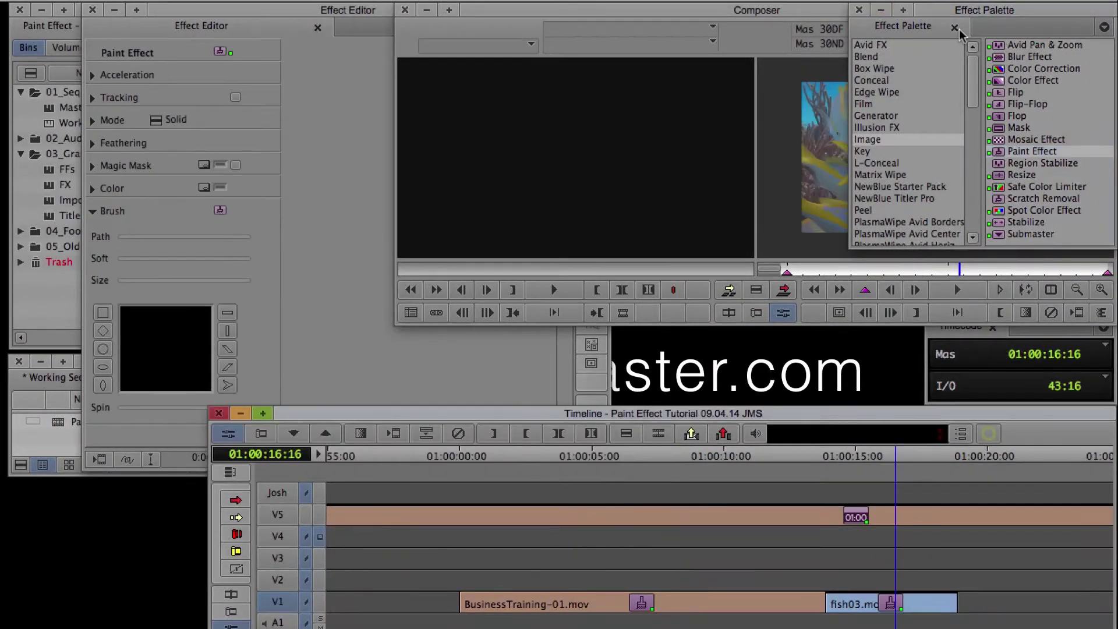
{"action": "left_click", "coordinate": [955, 28]}
{"action": "left_click_drag", "start_coordinate": [872, 270], "coordinate": [905, 278]}
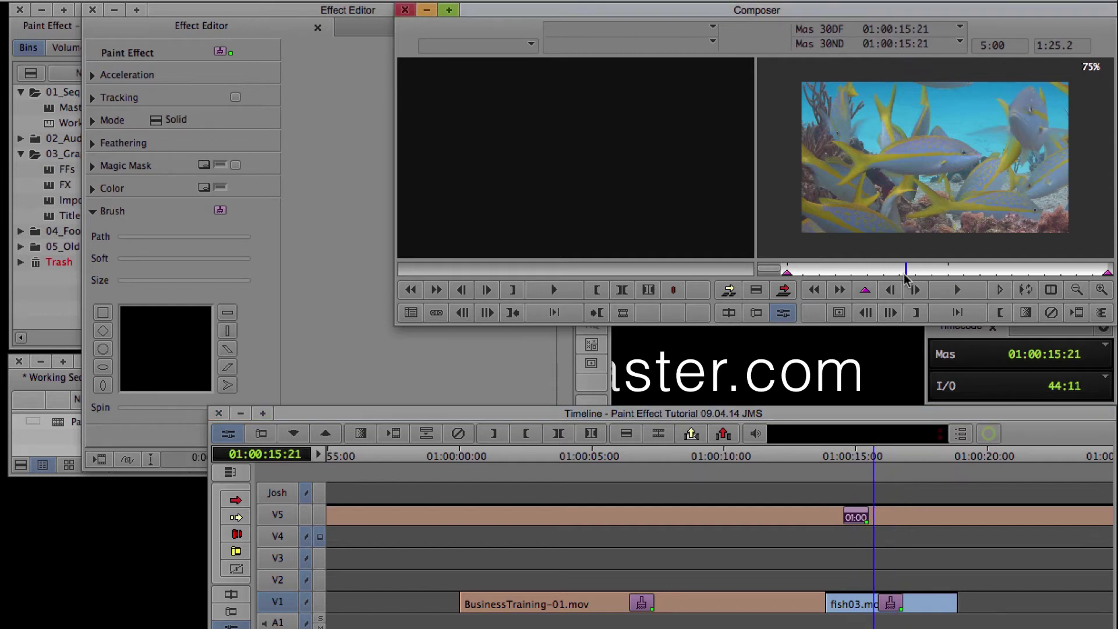
- Set the Paint Effect's mode to Lighten and draw a rectangle around the whole fish picture
{"action": "left_click", "coordinate": [315, 183]}
{"action": "left_click", "coordinate": [153, 118]}
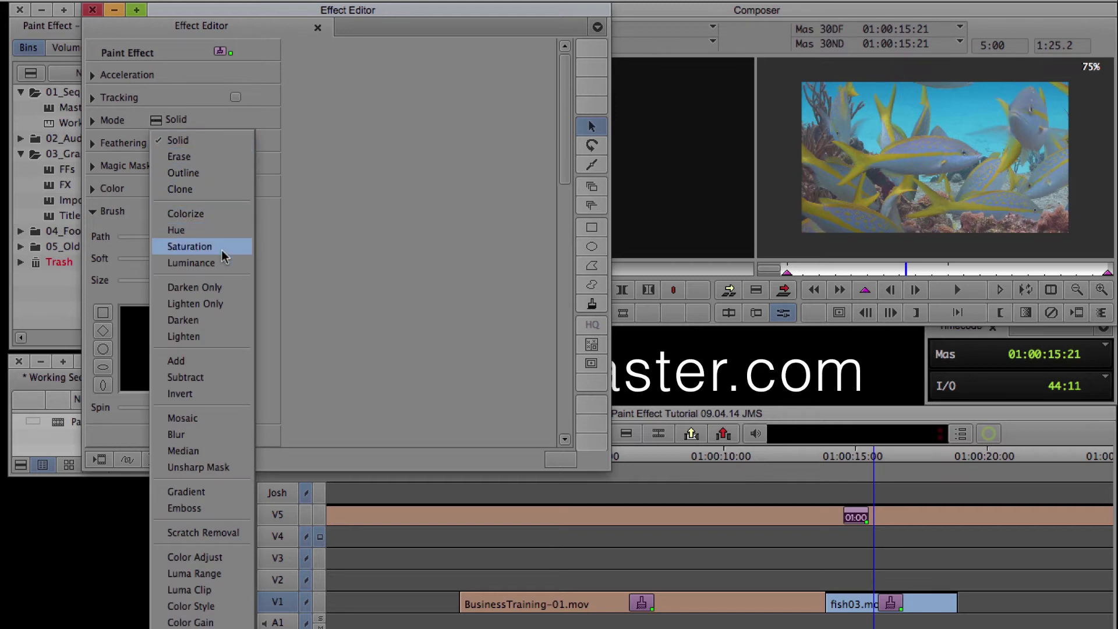
{"action": "left_click", "coordinate": [214, 336]}
{"action": "left_click", "coordinate": [592, 227]}
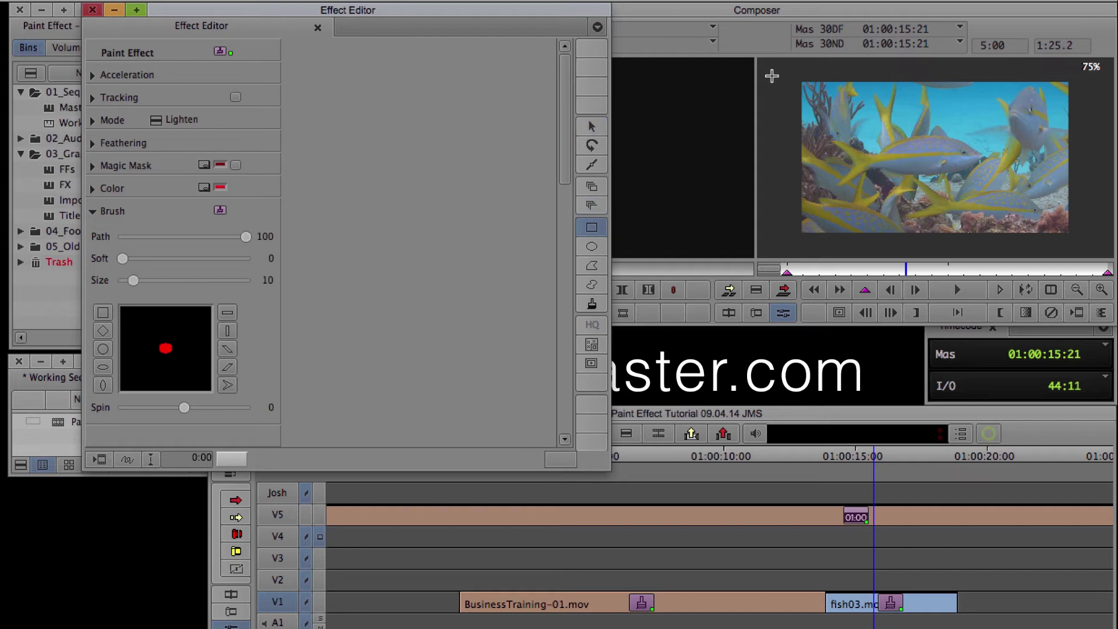
{"action": "mouse_move", "coordinate": [774, 74]}
{"action": "left_mouse_down"}
{"action": "mouse_move", "coordinate": [909, 169]}
{"action": "mouse_move", "coordinate": [1080, 244]}
{"action": "left_mouse_up"}
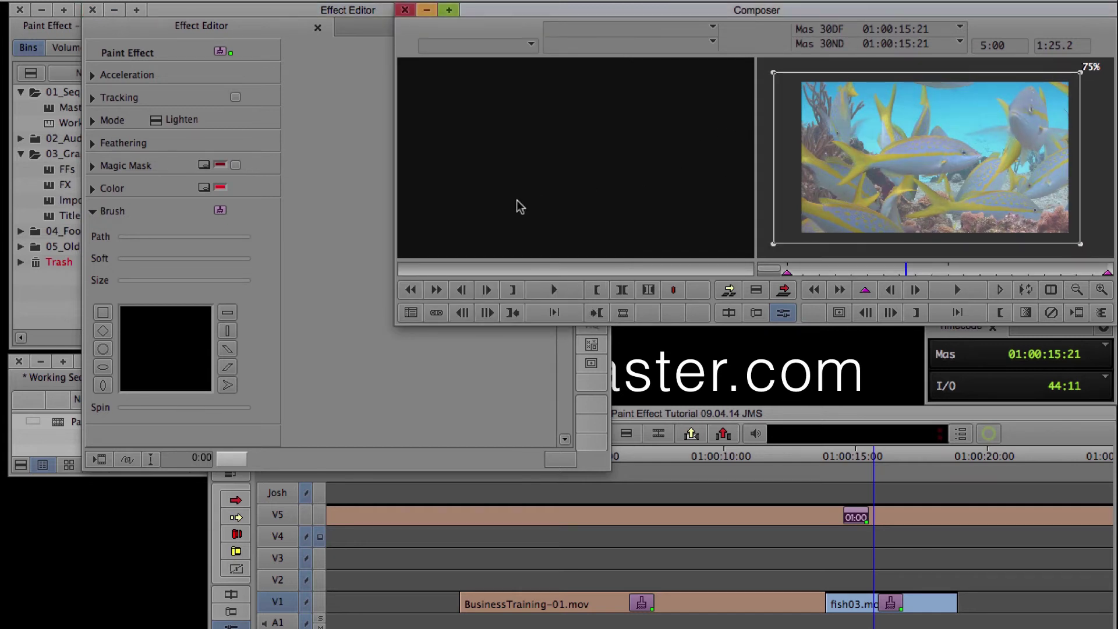
- Raise the rectangle's Lighten amount to 100 and delete the rectangle from the picture
{"action": "left_click", "coordinate": [328, 183]}
{"action": "left_click", "coordinate": [91, 121]}
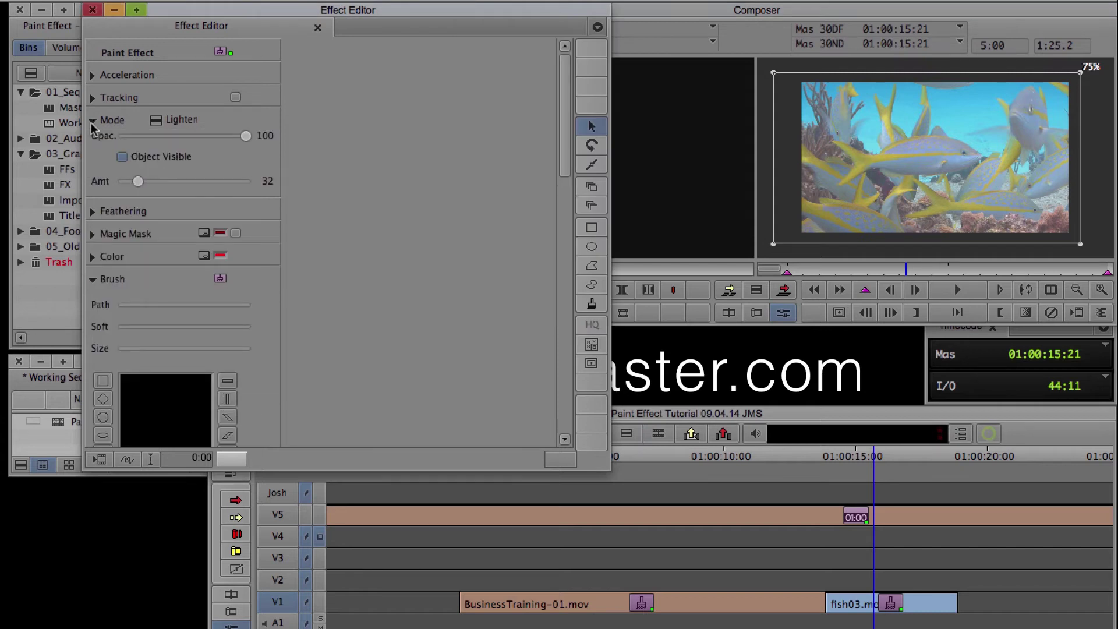
{"action": "left_click_drag", "start_coordinate": [140, 183], "coordinate": [181, 181]}
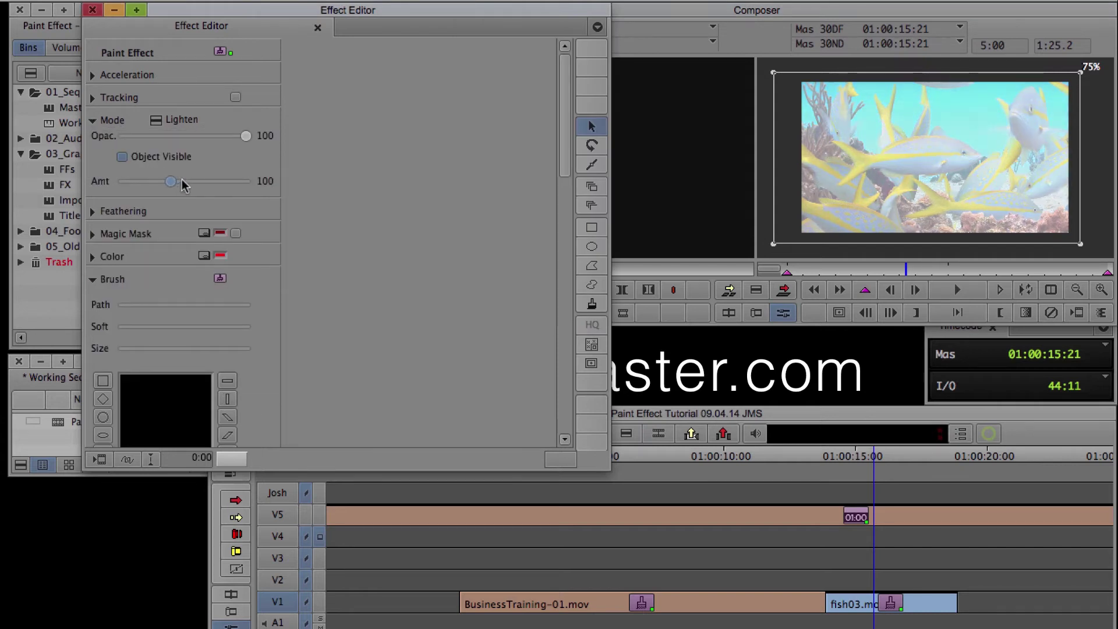
{"action": "left_click", "coordinate": [934, 123]}
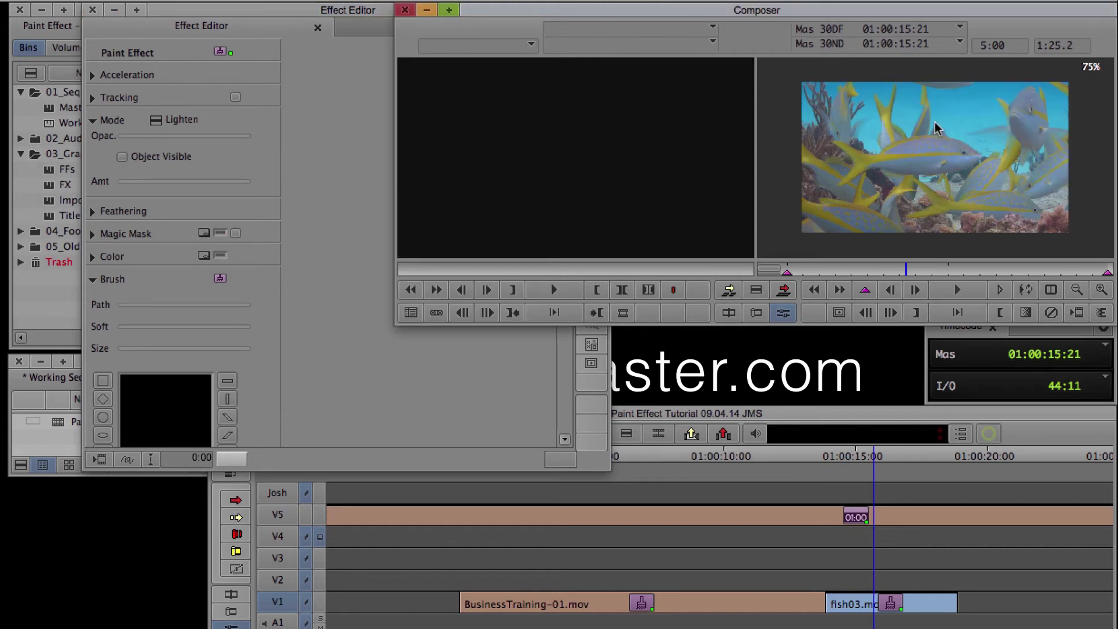
- Set the Paint Effect's mode to Saturation and draw a rectangle around the entire fish picture
{"action": "left_click", "coordinate": [347, 140]}
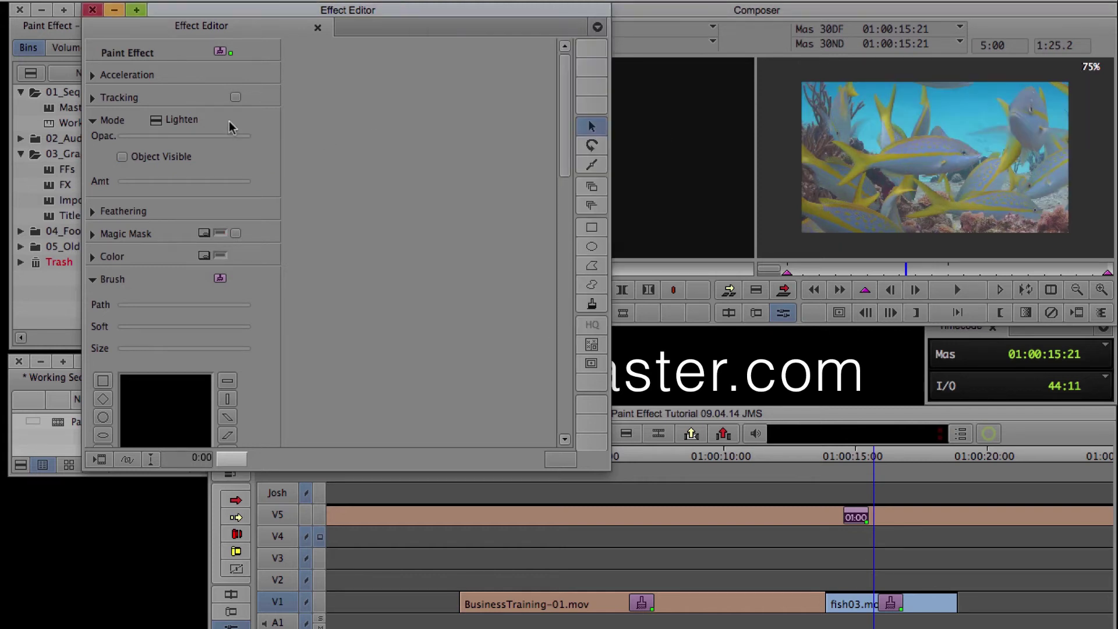
{"action": "left_click", "coordinate": [158, 120]}
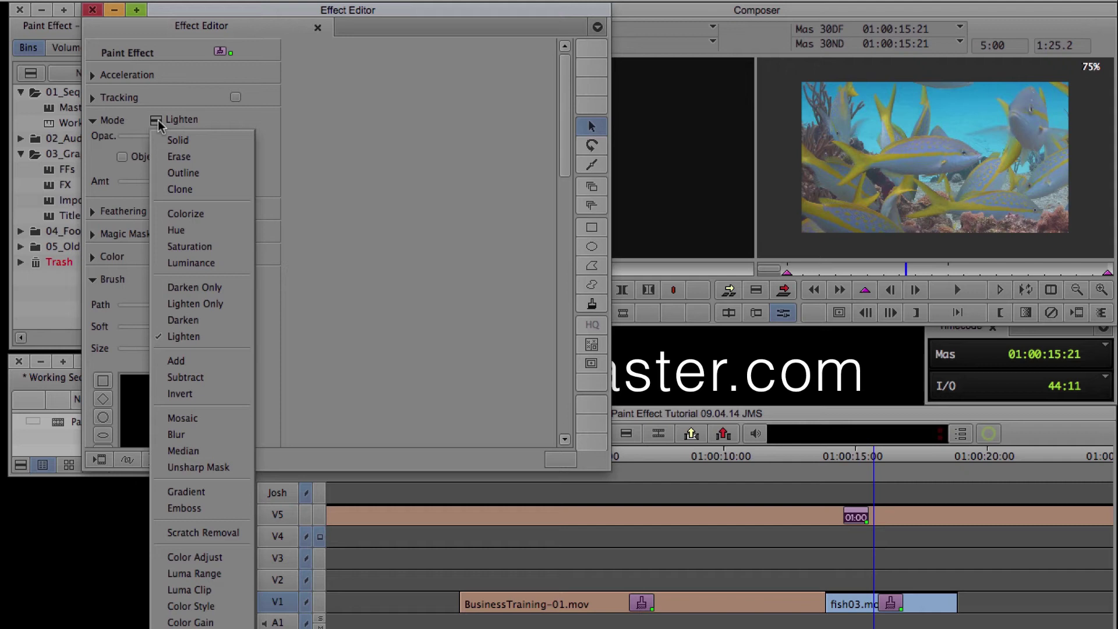
{"action": "left_click", "coordinate": [212, 247]}
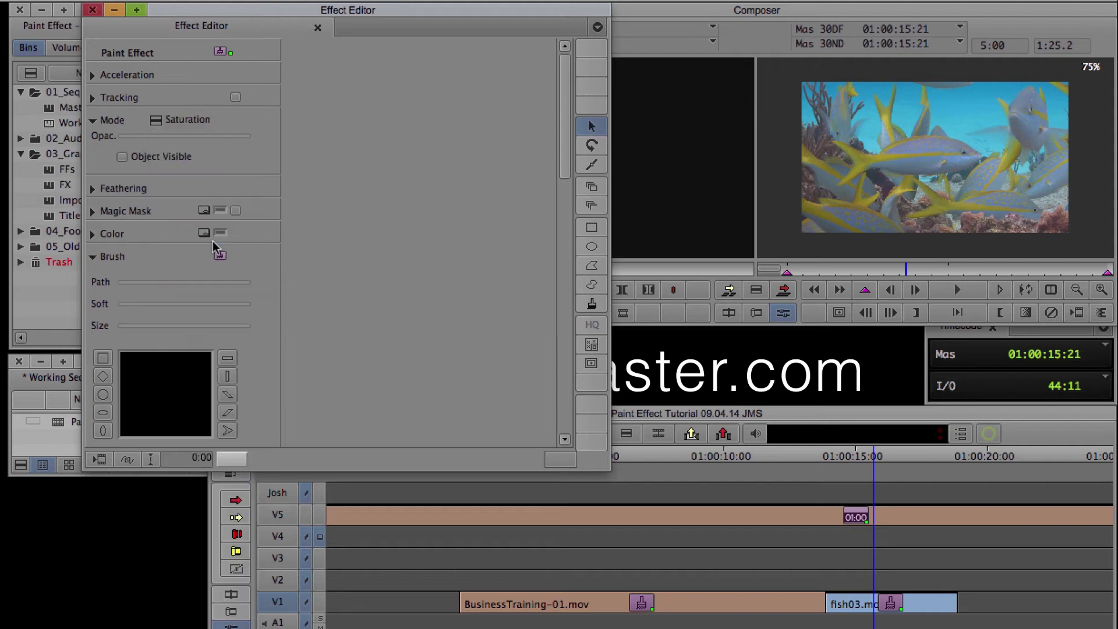
{"action": "left_click", "coordinate": [589, 230]}
{"action": "mouse_move", "coordinate": [776, 68]}
{"action": "left_mouse_down"}
{"action": "mouse_move", "coordinate": [925, 182]}
{"action": "mouse_move", "coordinate": [1085, 254]}
{"action": "left_mouse_up"}
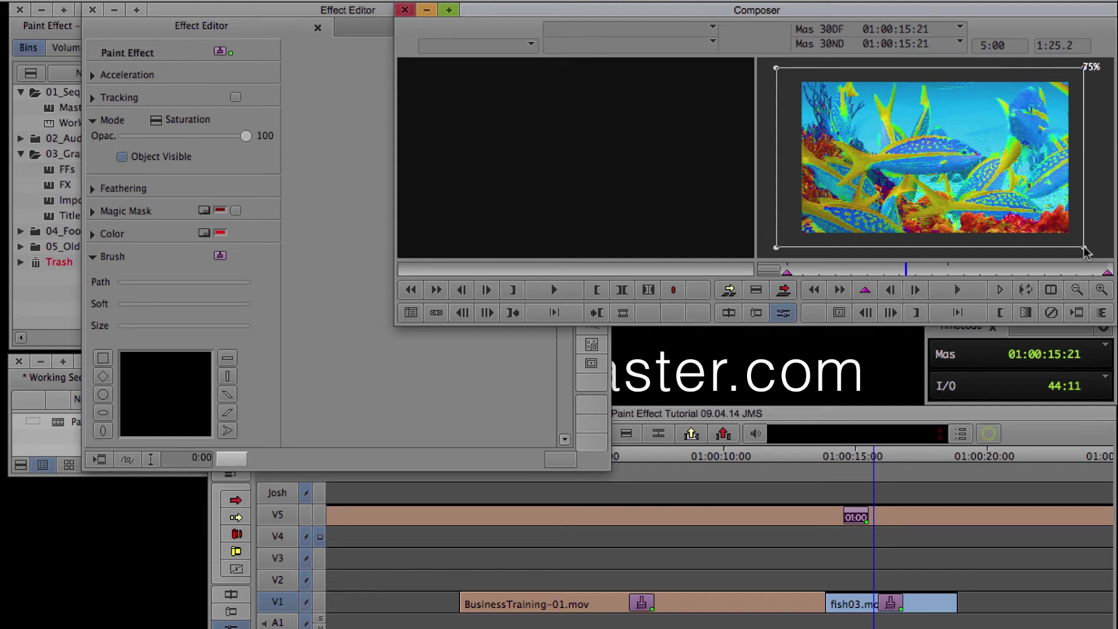
- Set the color saturation of the full-frame rectangle to 0
{"action": "left_click", "coordinate": [325, 193]}
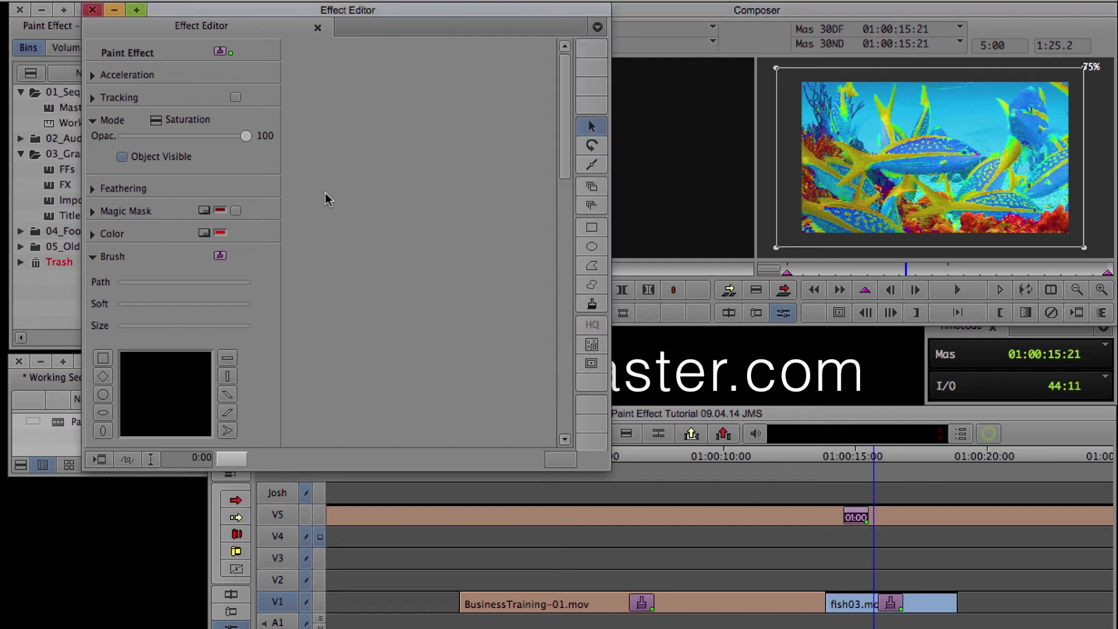
{"action": "left_click", "coordinate": [92, 187]}
{"action": "left_click", "coordinate": [92, 188]}
{"action": "left_click", "coordinate": [92, 233]}
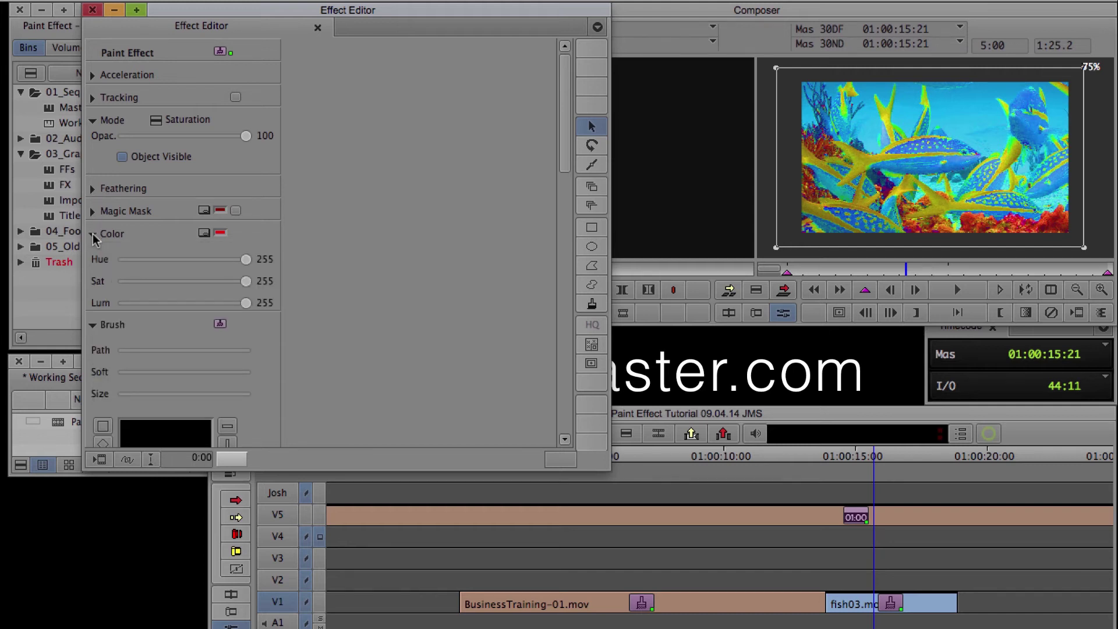
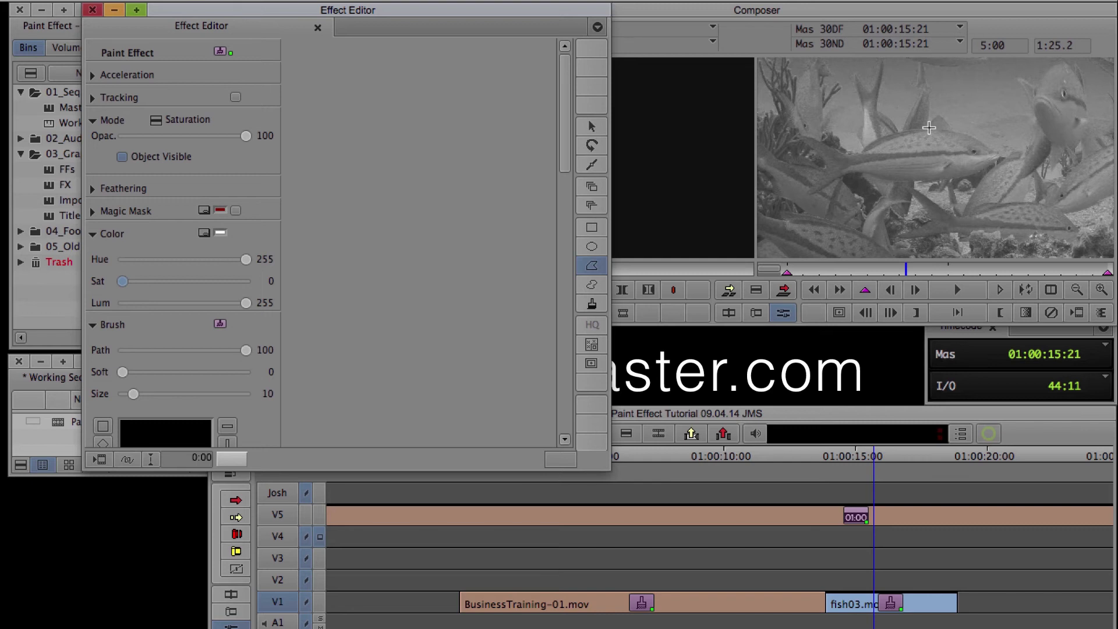
- Trace a closed polygon around the outline of the central fish, including its tail
{"action": "left_click", "coordinate": [930, 129]}
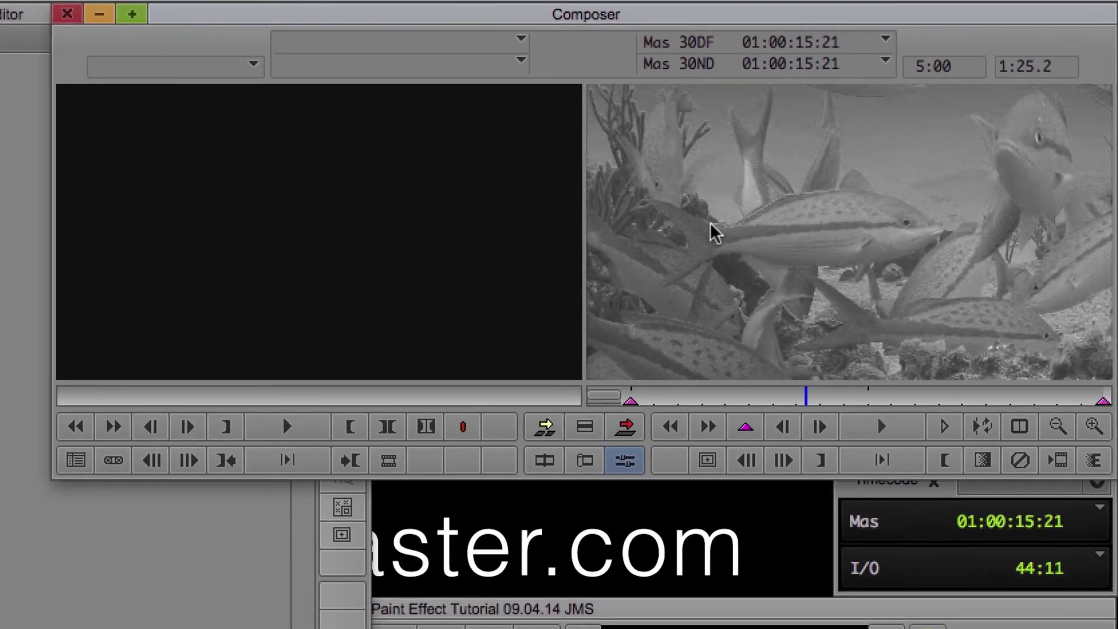
{"action": "left_click", "coordinate": [711, 223]}
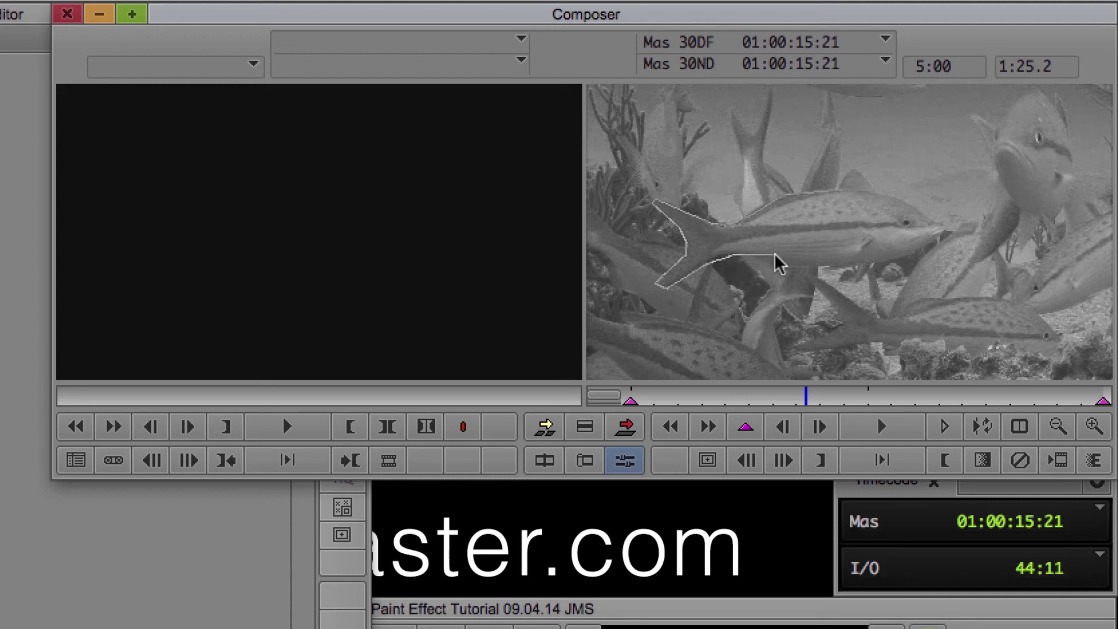
{"action": "left_click", "coordinate": [795, 264]}
{"action": "left_click", "coordinate": [889, 261]}
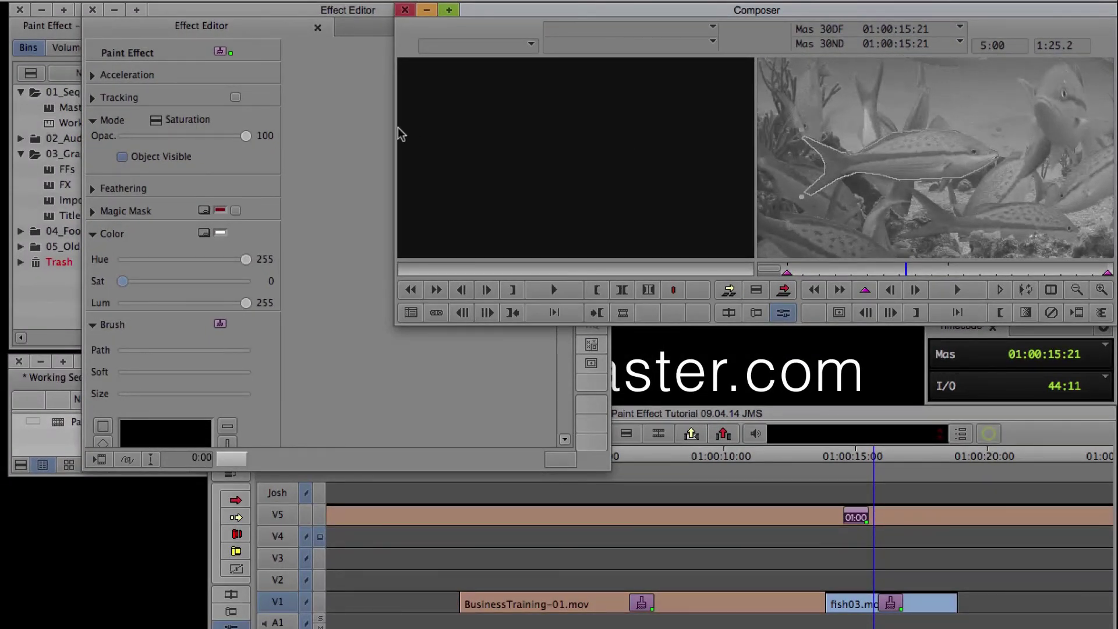
- Set the fish-shaped polygon's mode to Erase
{"action": "left_click", "coordinate": [311, 131]}
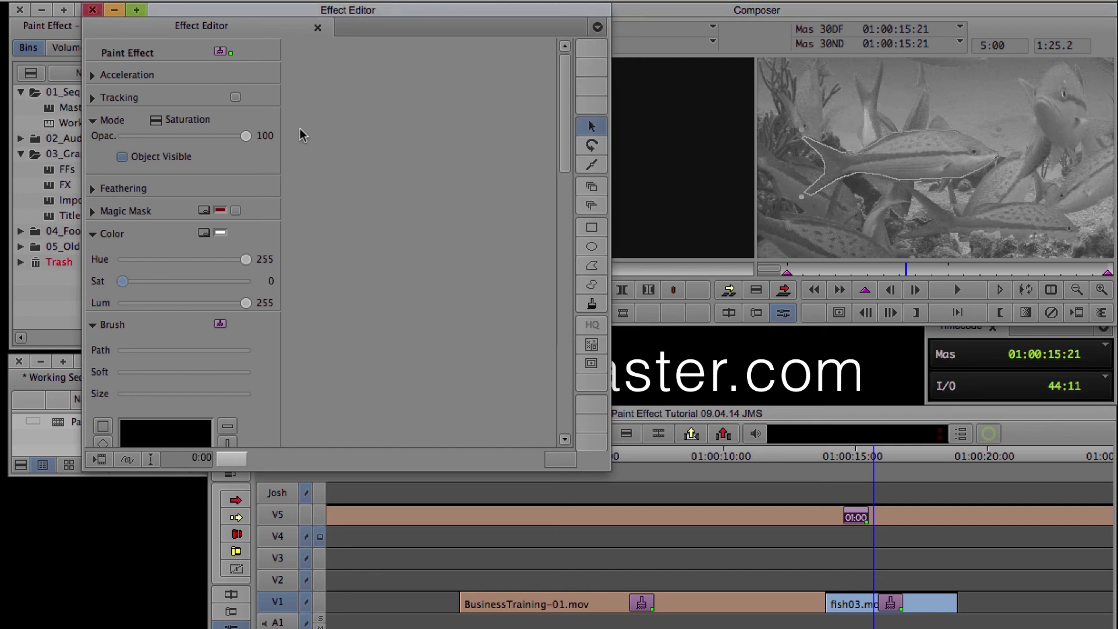
{"action": "left_click", "coordinate": [157, 120]}
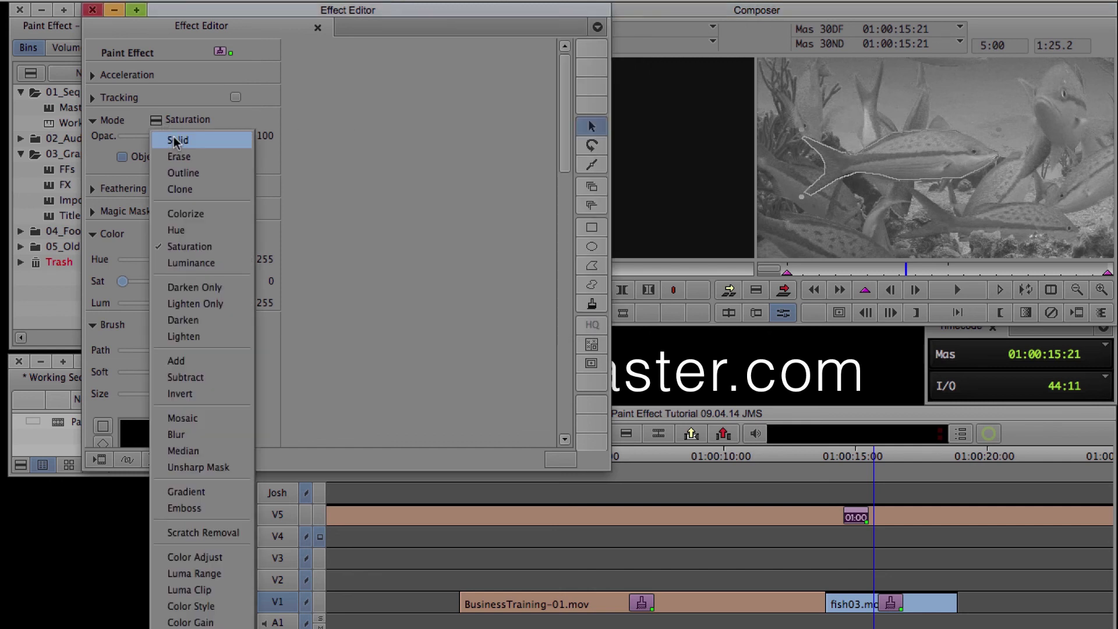
{"action": "left_click", "coordinate": [188, 156]}
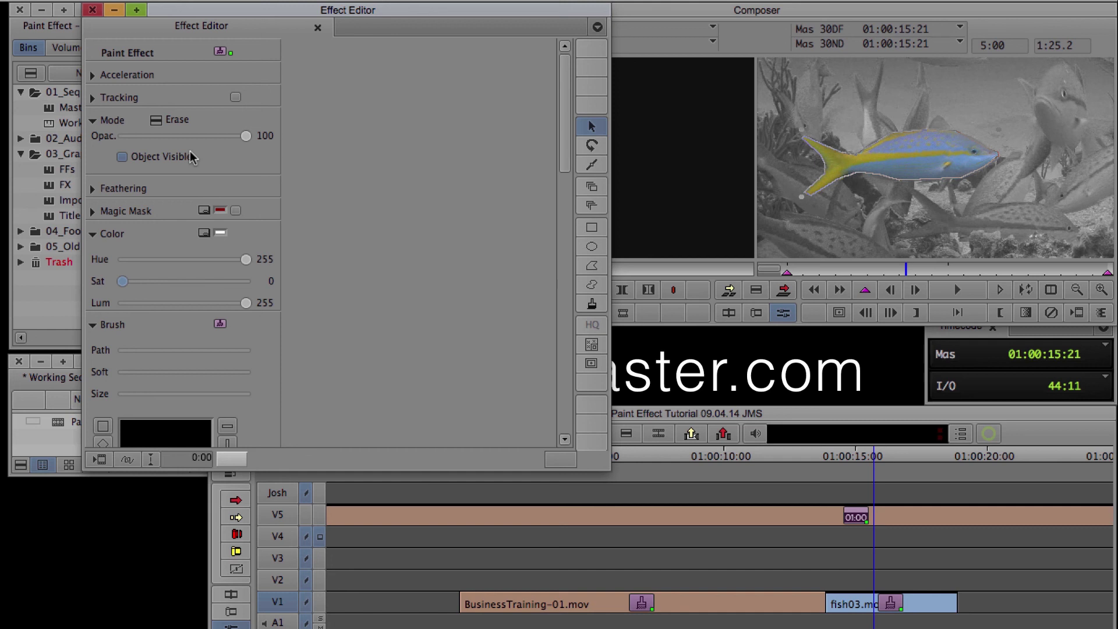